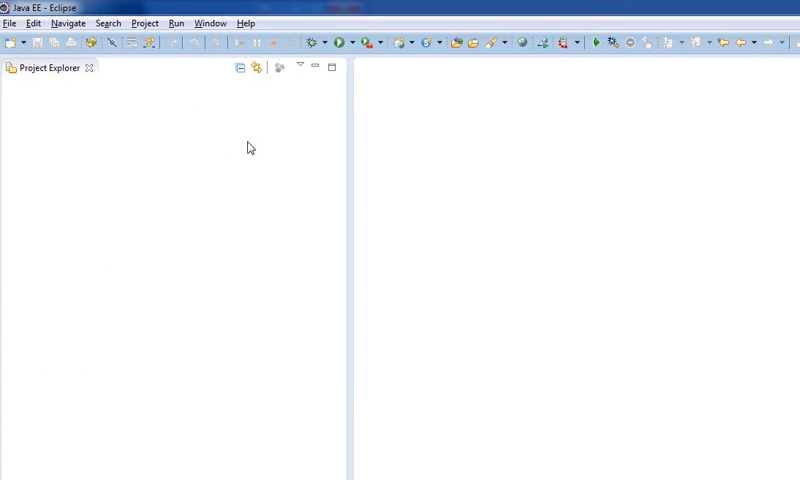
# Bring up the Window menu to reach the Show View options.
pyautogui.click(210, 23)
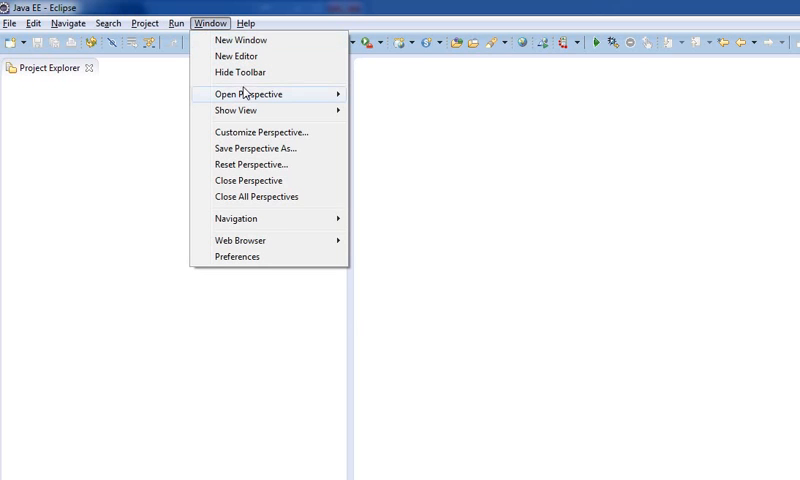
pyautogui.moveTo(236, 110)
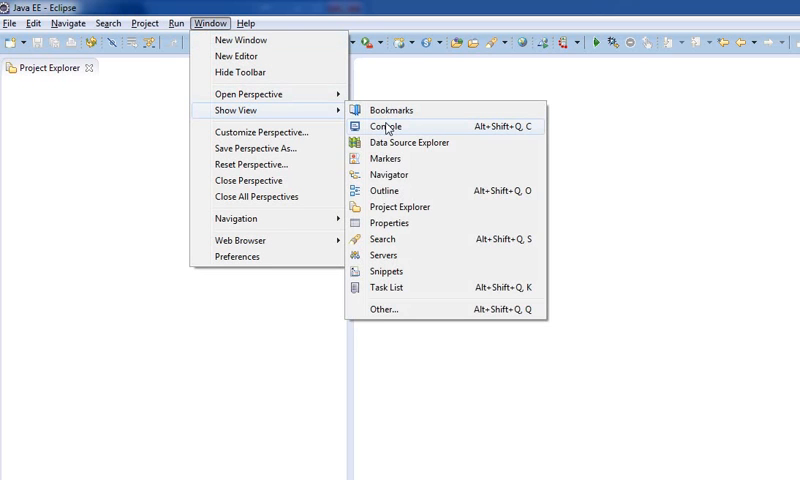
# Show the Servers view (no servers defined) and start creating a new item from File.
pyautogui.click(427, 258)
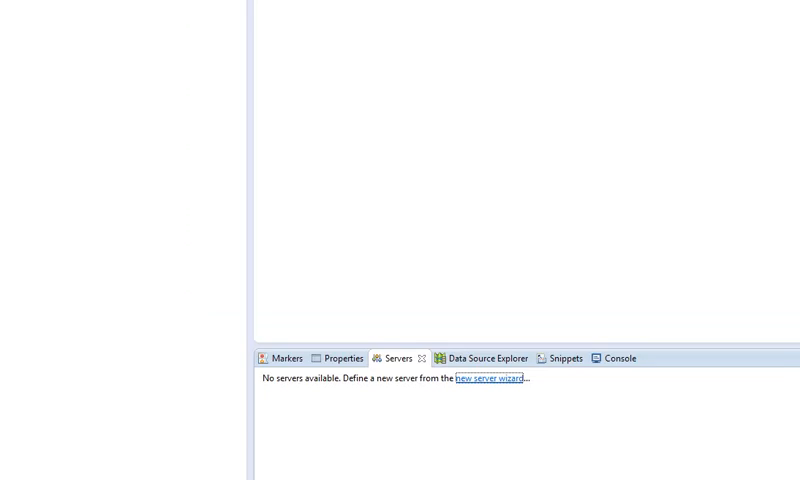
pyautogui.click(11, 23)
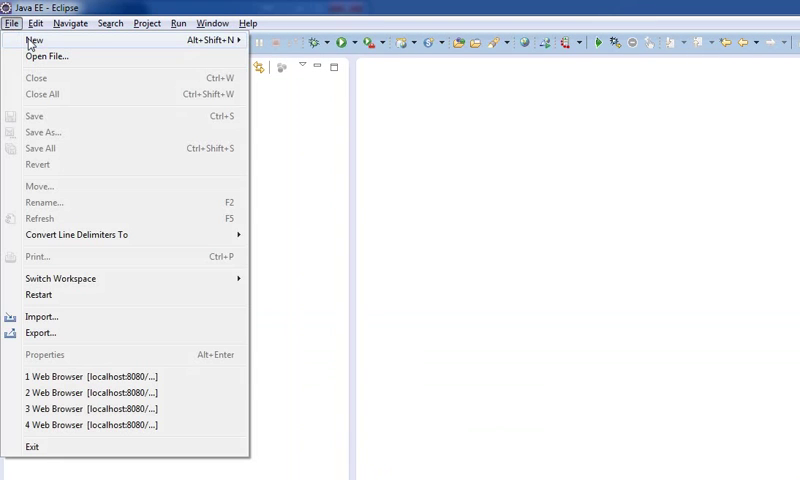
pyautogui.moveTo(34, 40)
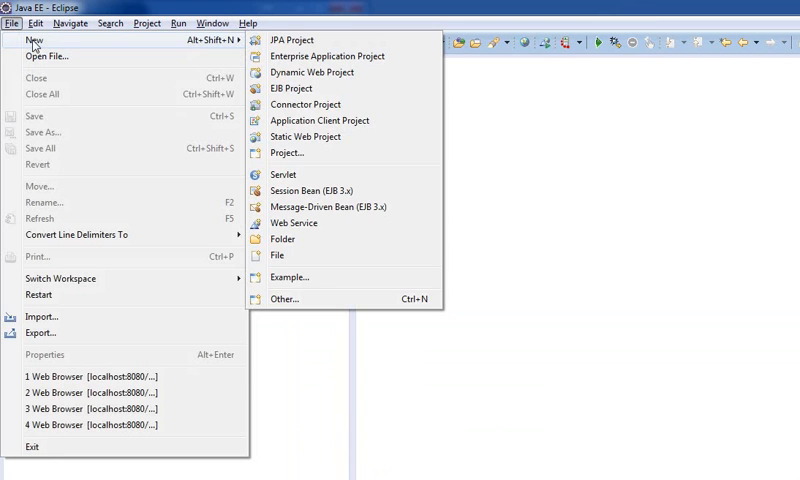
# Launch the New Server wizard from New > Other... under the Server category.
pyautogui.click(352, 297)
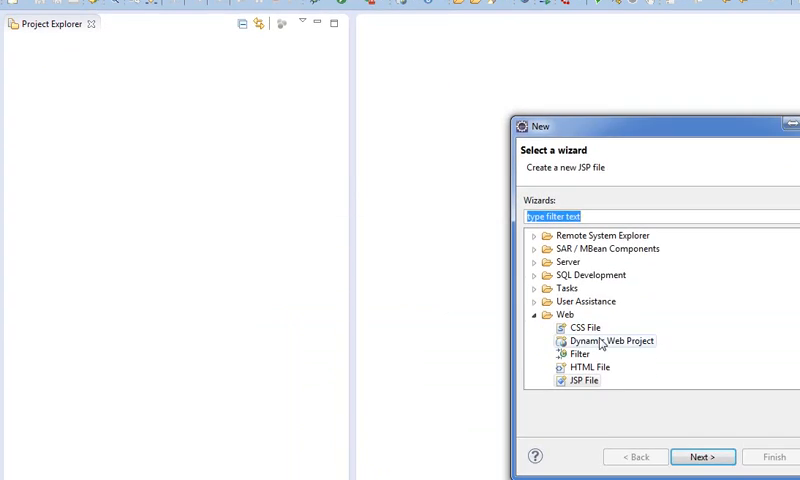
pyautogui.click(538, 321)
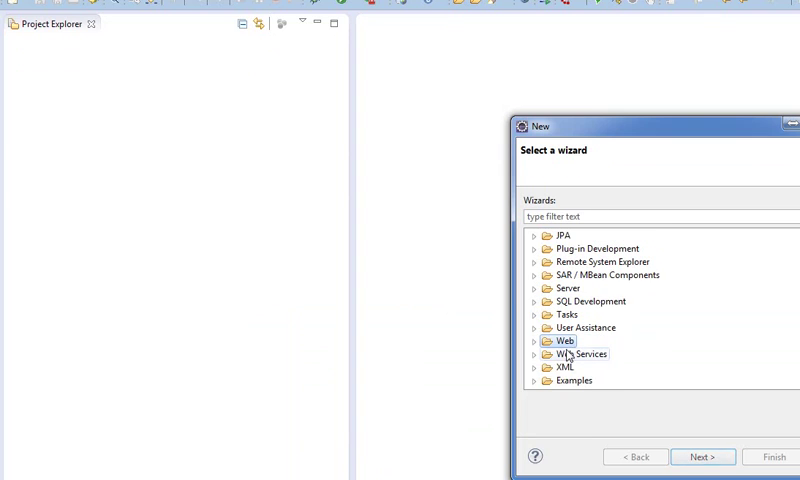
pyautogui.click(534, 288)
pyautogui.doubleClick(566, 301)
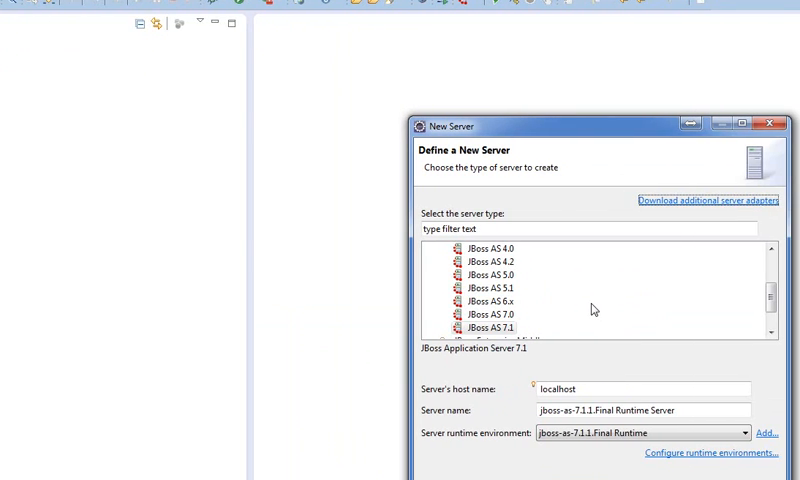
pyautogui.moveTo(634, 295)
pyautogui.mouseDown()
pyautogui.moveTo(595, 285)
pyautogui.moveTo(595, 258)
pyautogui.mouseUp()
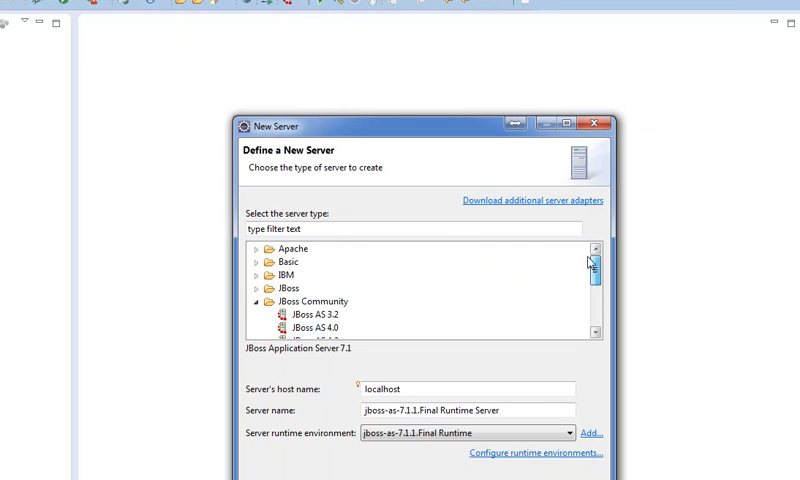
# Collapse JBoss Community types and browse additional downloadable server adapters.
pyautogui.click(258, 301)
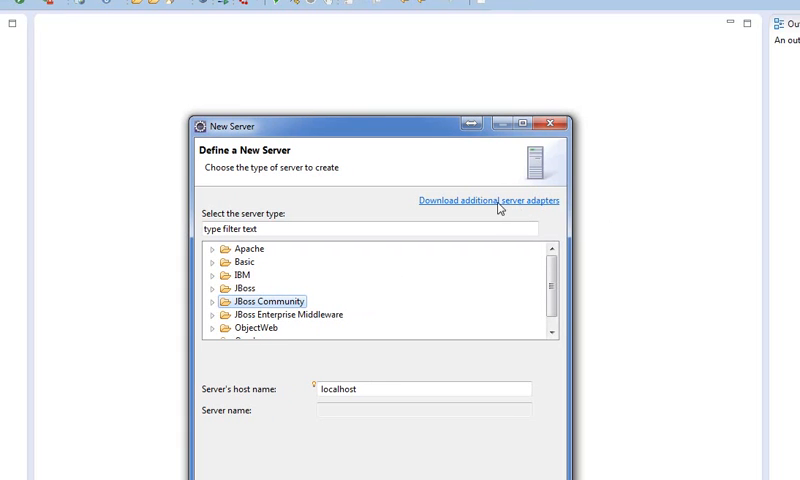
pyautogui.click(500, 204)
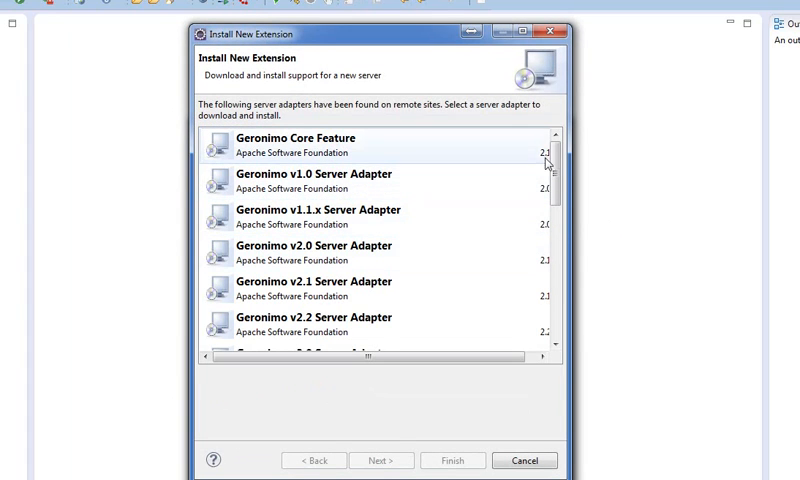
pyautogui.moveTo(557, 155)
pyautogui.mouseDown()
pyautogui.moveTo(555, 300)
pyautogui.moveTo(555, 225)
pyautogui.mouseUp()
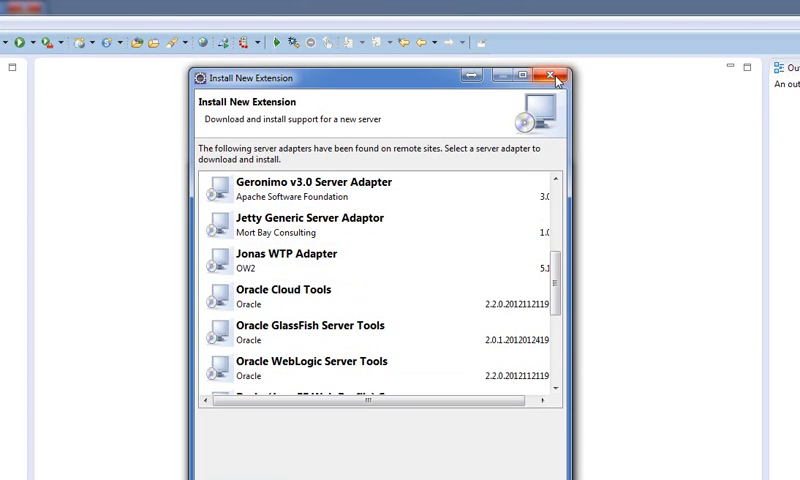
pyautogui.click(558, 78)
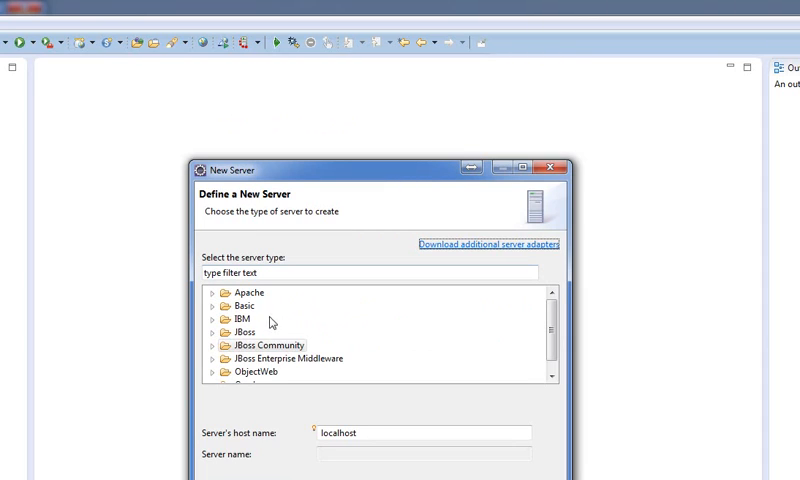
# Choose JBoss AS 7.1 under JBoss Community as the new server type.
pyautogui.click(251, 349)
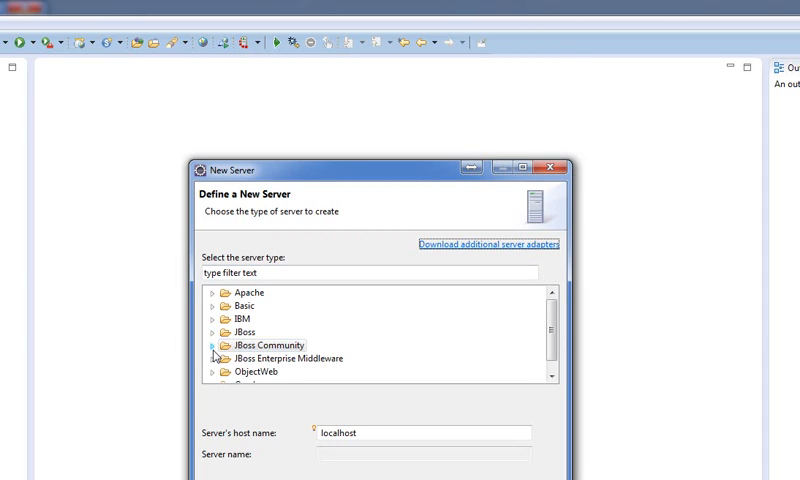
pyautogui.click(214, 346)
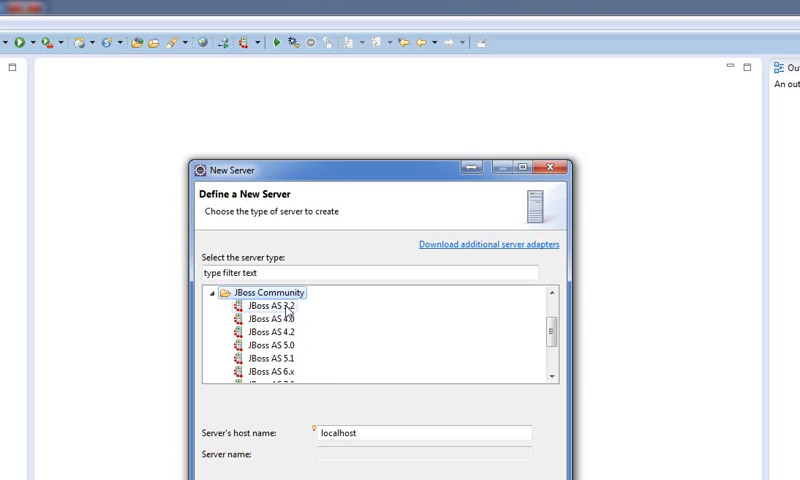
pyautogui.scroll(-3, 289, 330)
pyautogui.click(270, 357)
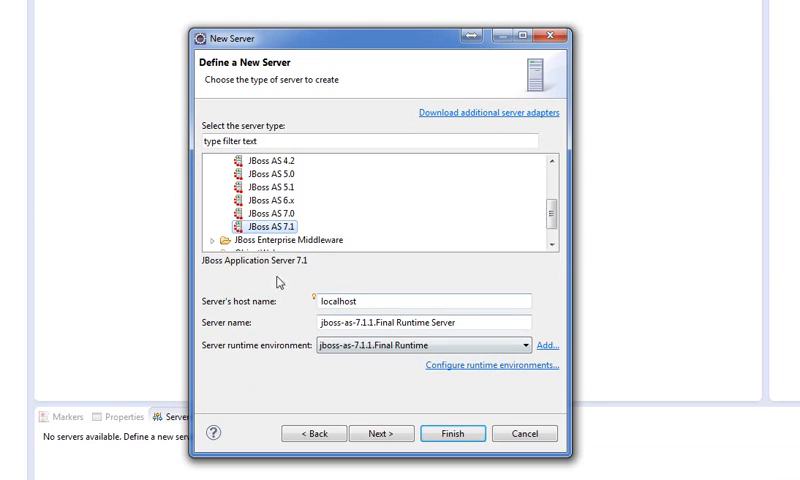
pyautogui.click(272, 227)
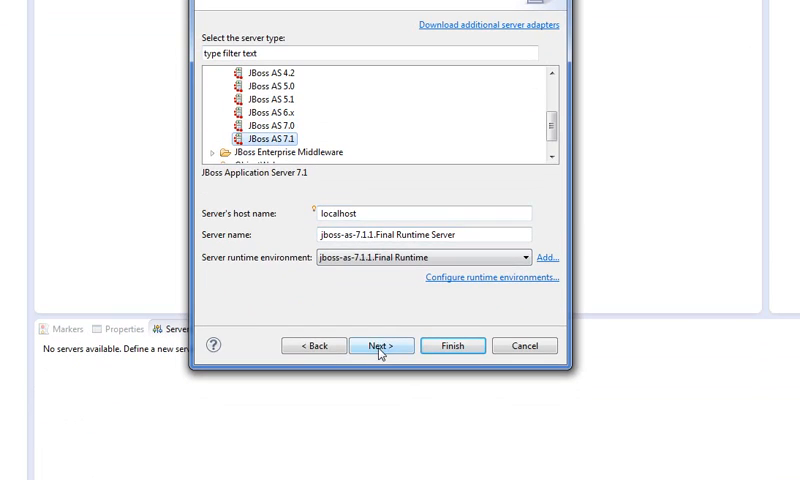
# Advance through the JBoss settings to the resource assignment page and create the server.
pyautogui.click(380, 346)
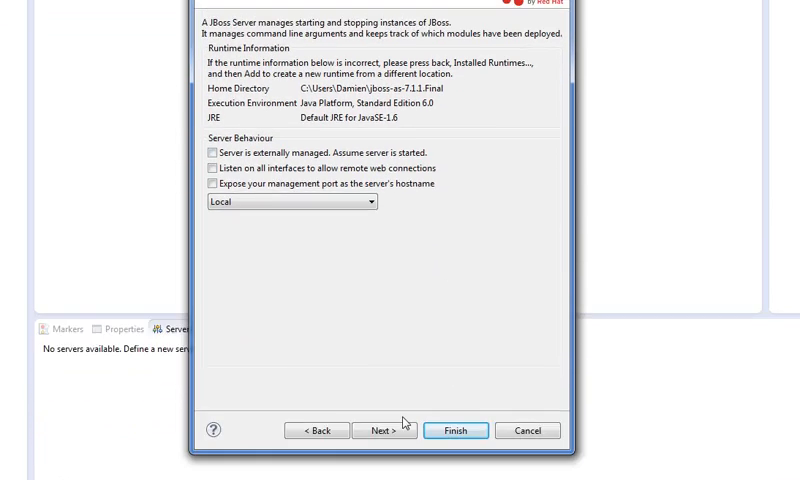
pyautogui.click(384, 430)
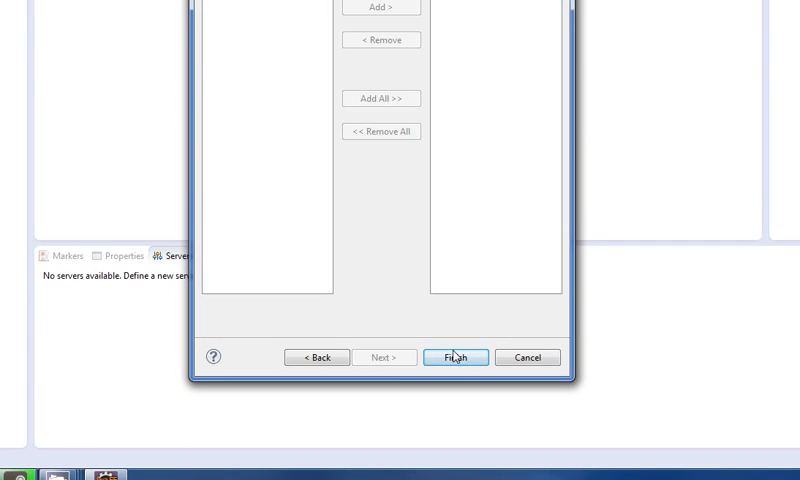
pyautogui.click(455, 357)
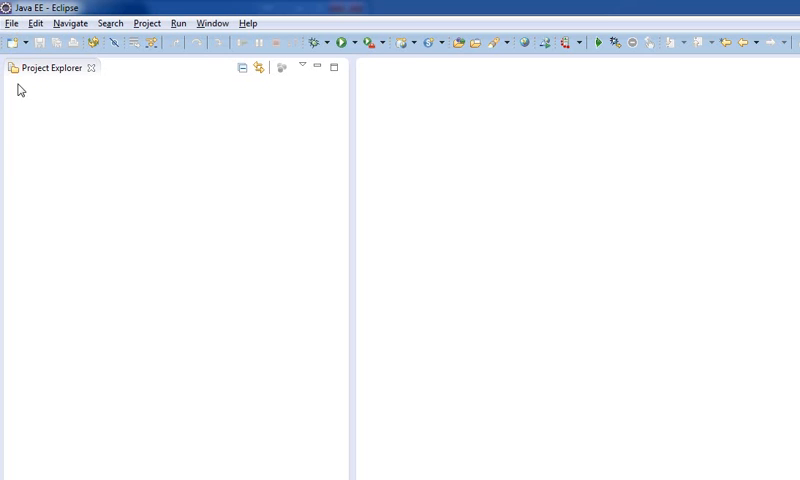
# Bring up the New toolbar list of project and file types.
pyautogui.click(25, 42)
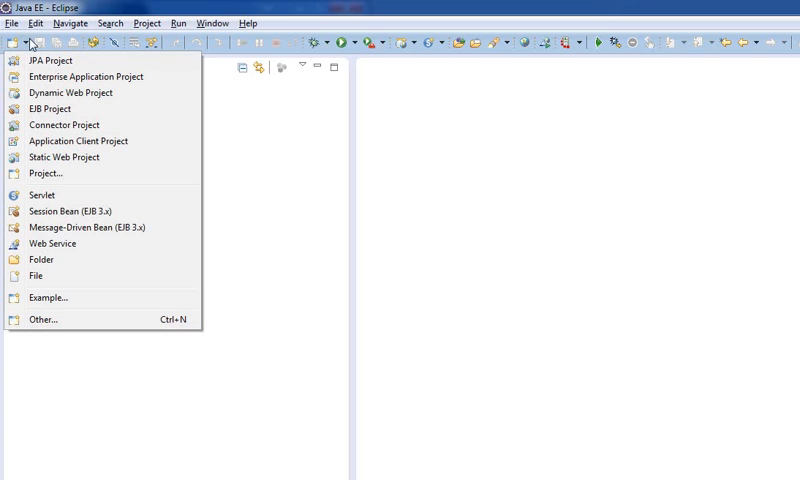
# Dismiss the New list and reach the full creation wizard list via File > New > Other...
pyautogui.click(300, 195)
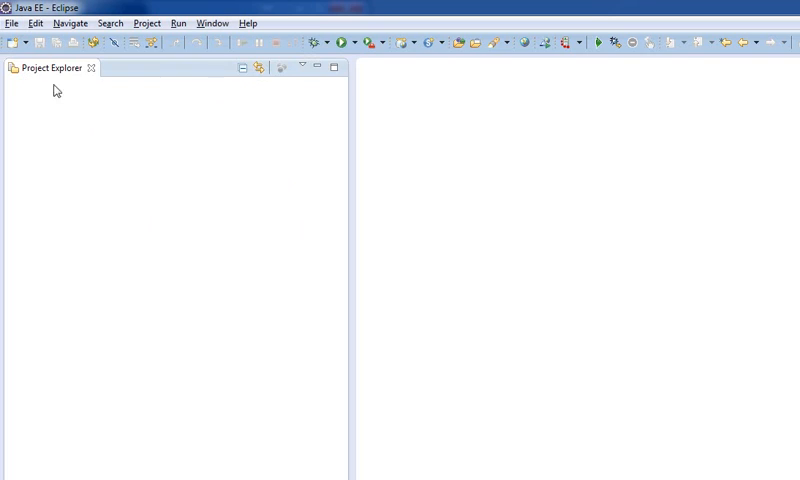
pyautogui.click(24, 42)
pyautogui.click(12, 23)
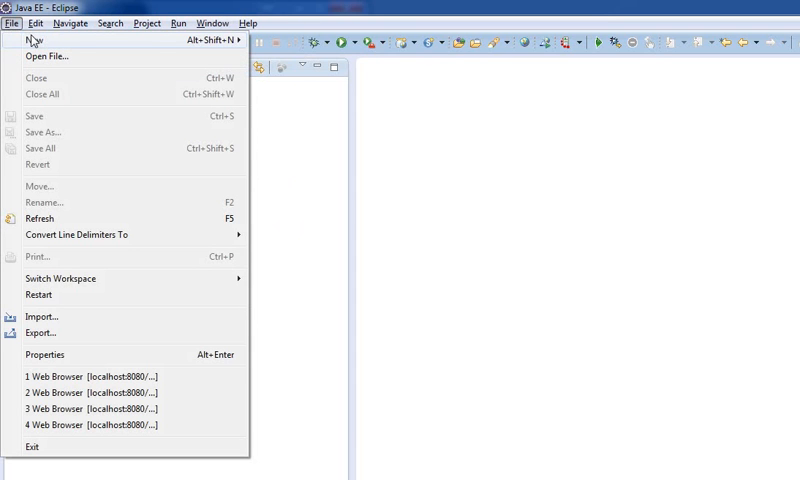
pyautogui.moveTo(36, 40)
pyautogui.click(330, 300)
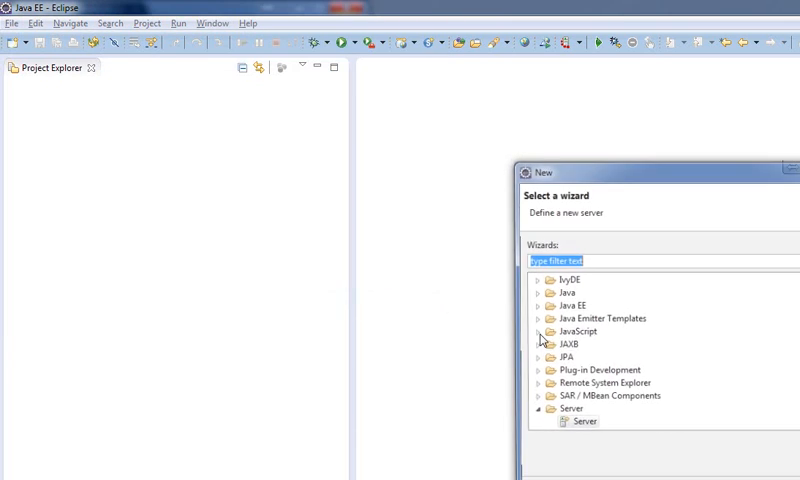
# Choose Dynamic Web Project under Web and proceed to naming the project.
pyautogui.click(540, 408)
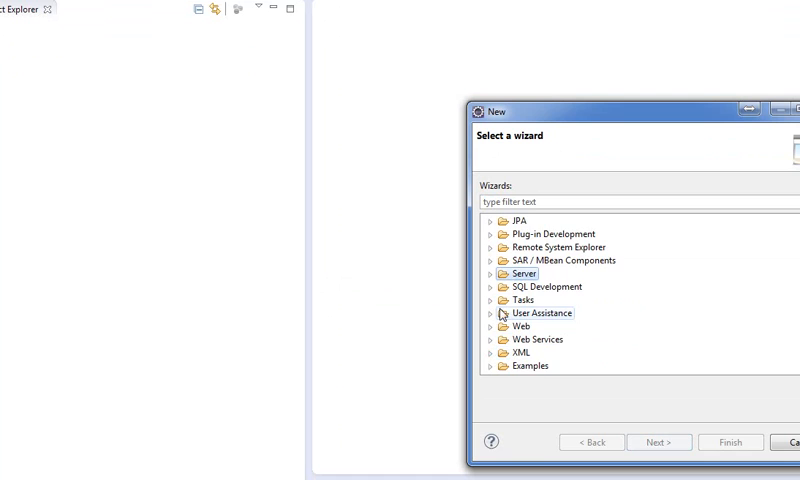
pyautogui.click(490, 326)
pyautogui.scroll(-2, 540, 300)
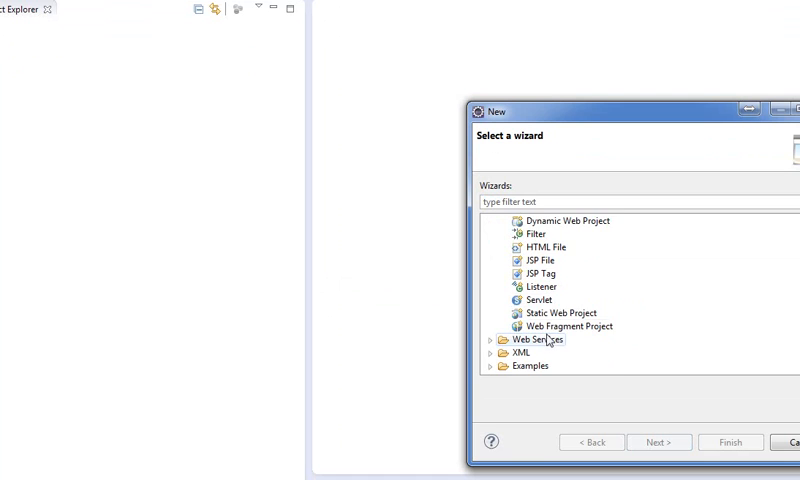
pyautogui.scroll(3, 548, 340)
pyautogui.click(566, 300)
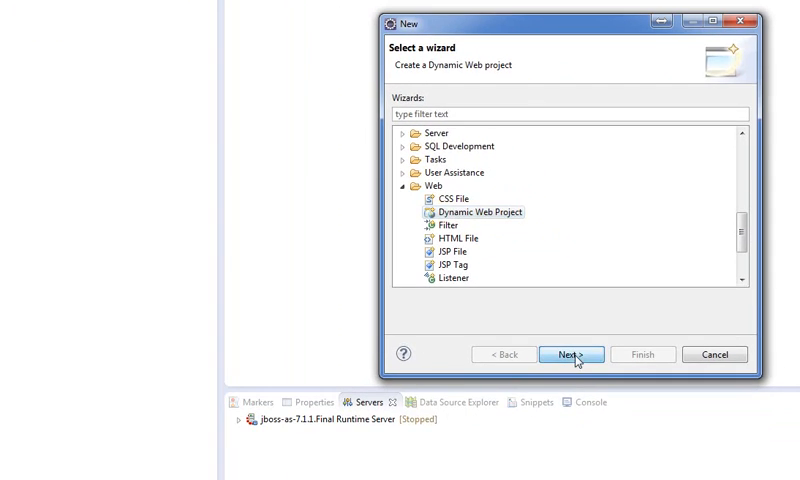
pyautogui.click(571, 354)
pyautogui.write('Hello')
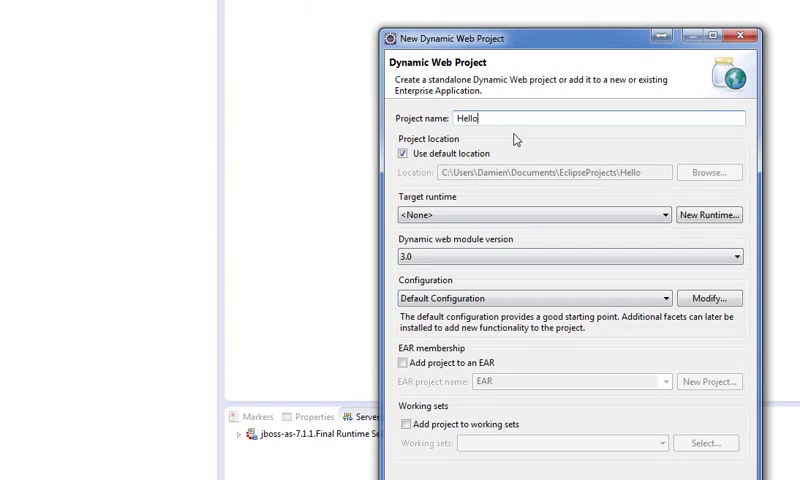
pyautogui.write('World')
# Remove the space to name the project HelloWorld and finish with default settings.
pyautogui.click(441, 135)
pyautogui.press('BackSpace')
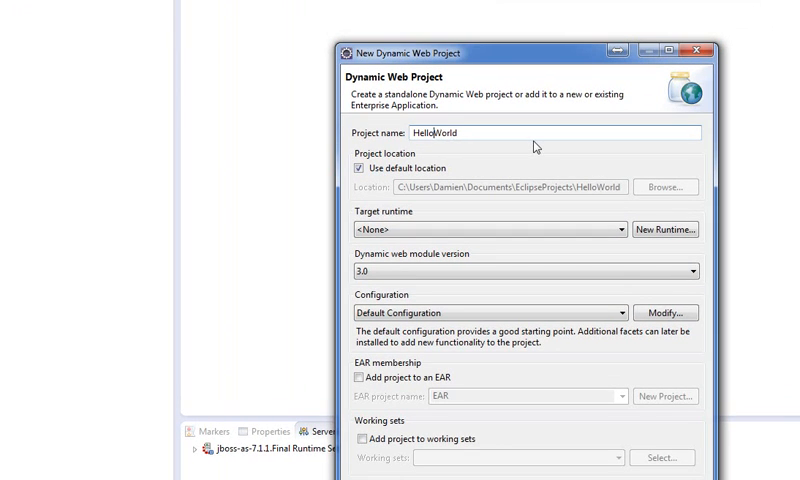
pyautogui.write('-')
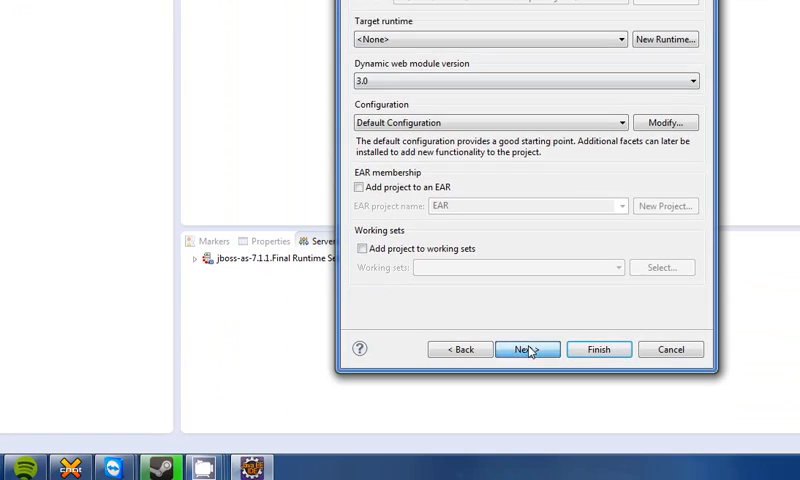
pyautogui.click(528, 394)
pyautogui.click(598, 393)
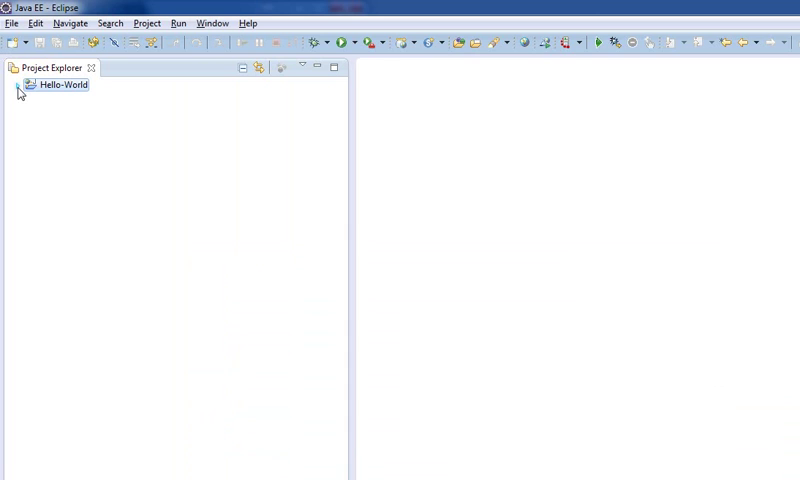
# Expand Hello-World, its Java Resources (src, Libraries) and WebContent subfolders.
pyautogui.click(18, 85)
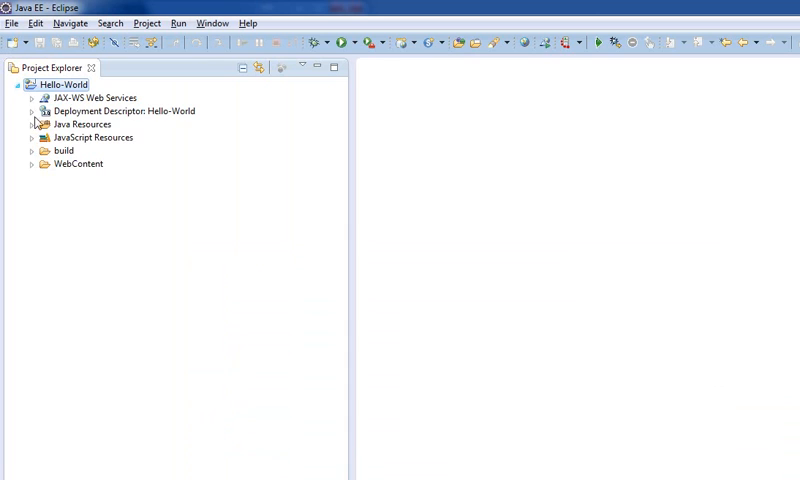
pyautogui.click(32, 124)
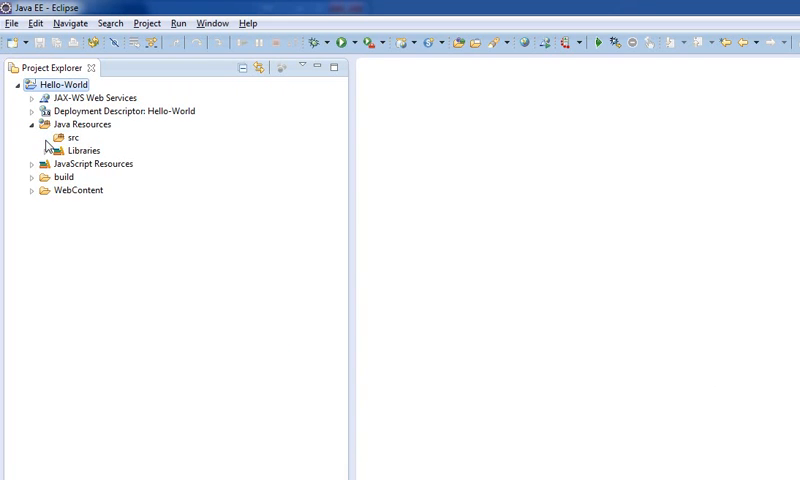
pyautogui.click(32, 190)
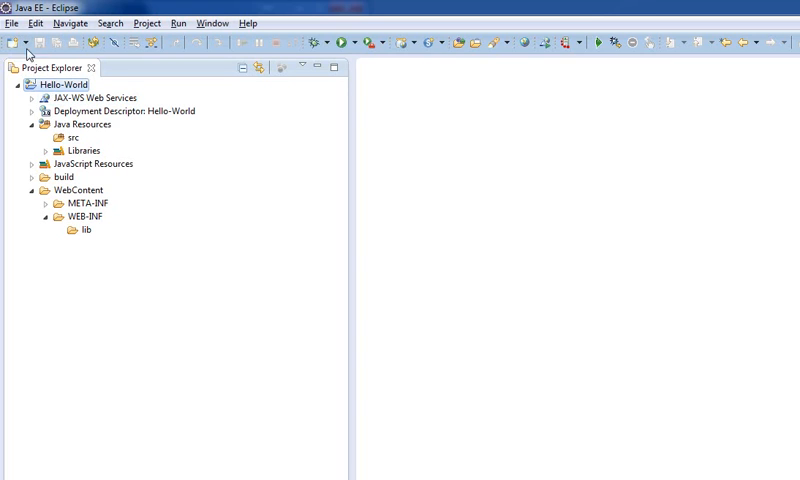
# Bring up the context actions for the Hello-World project.
pyautogui.rightClick(52, 88)
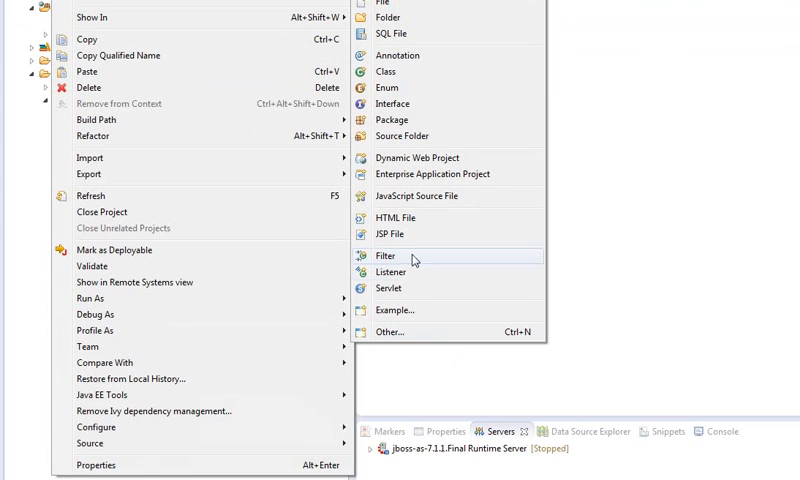
# Start a new JSP File wizard under Web, targeting Hello-World/WebContent.
pyautogui.click(390, 332)
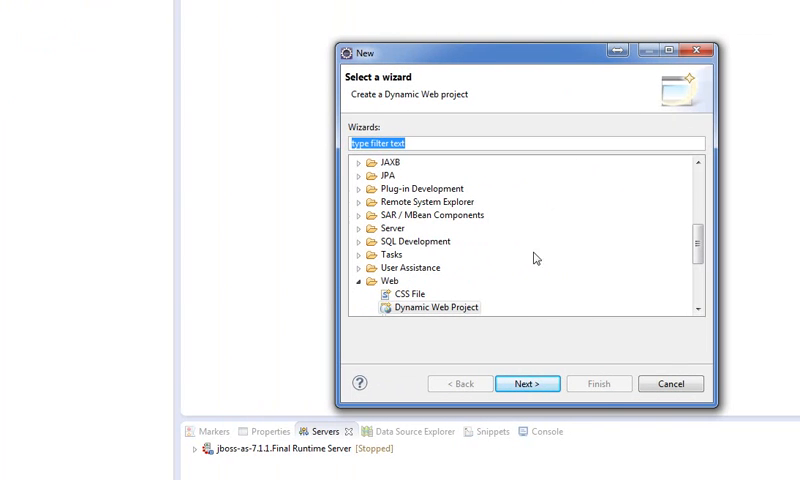
pyautogui.moveTo(697, 242); pyautogui.dragTo(697, 280)
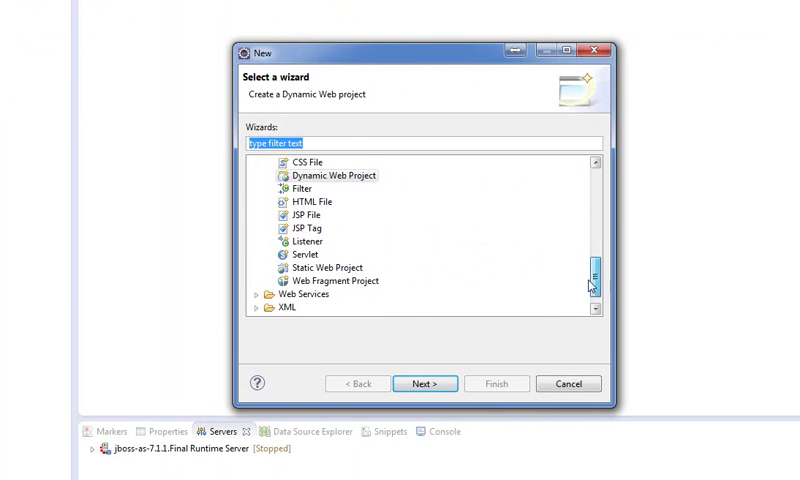
pyautogui.click(306, 215)
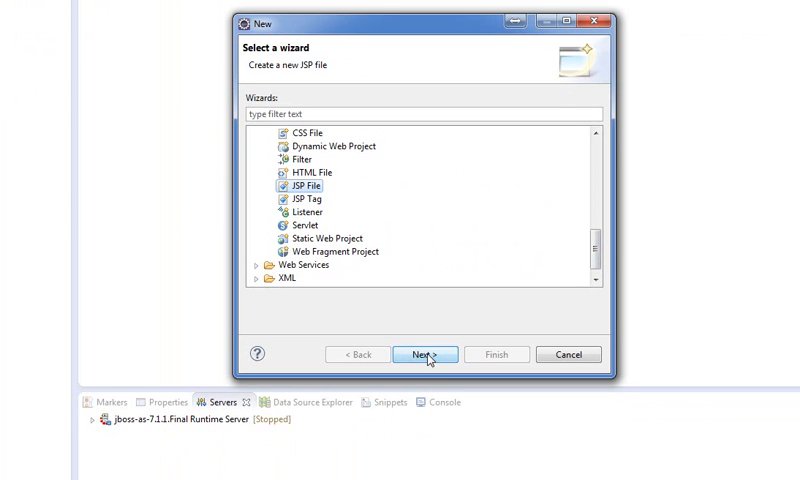
pyautogui.click(428, 358)
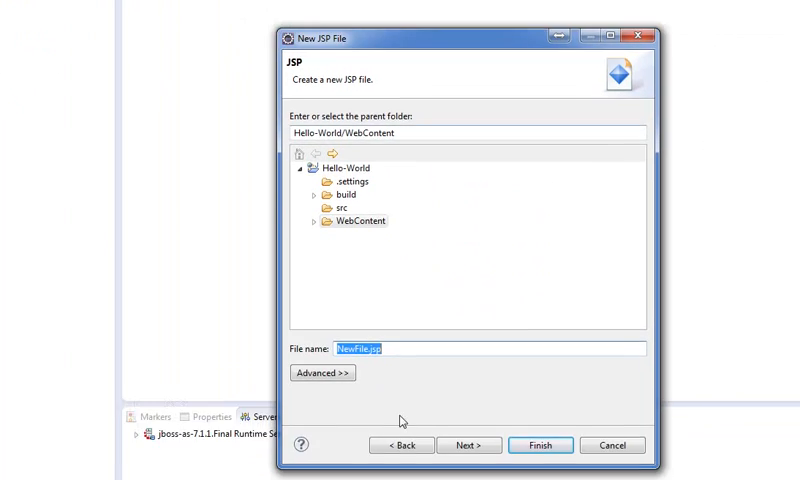
# Name the new JSP file Hello.jsp with Hello-World/WebContent kept as its parent folder.
pyautogui.click(368, 351)
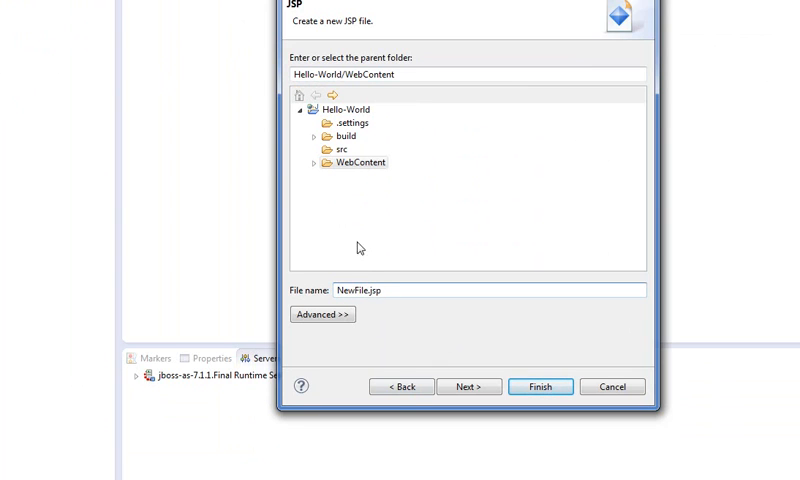
pyautogui.moveTo(369, 290); pyautogui.dragTo(336, 290)
pyautogui.write('Hello')
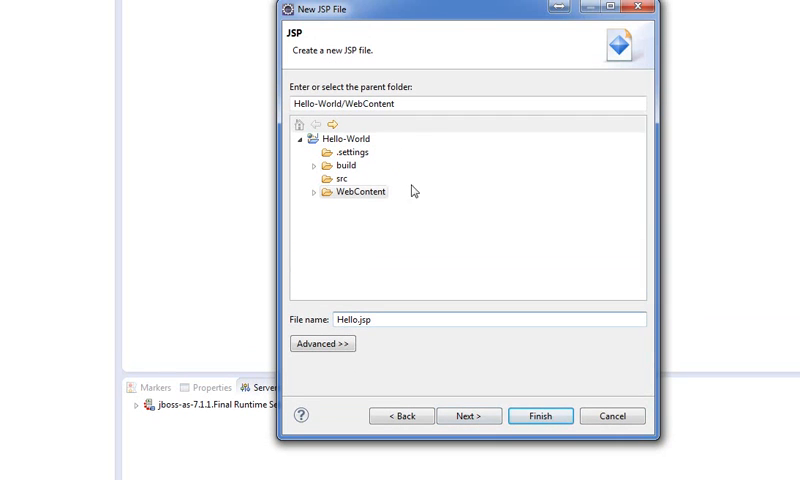
pyautogui.click(360, 191)
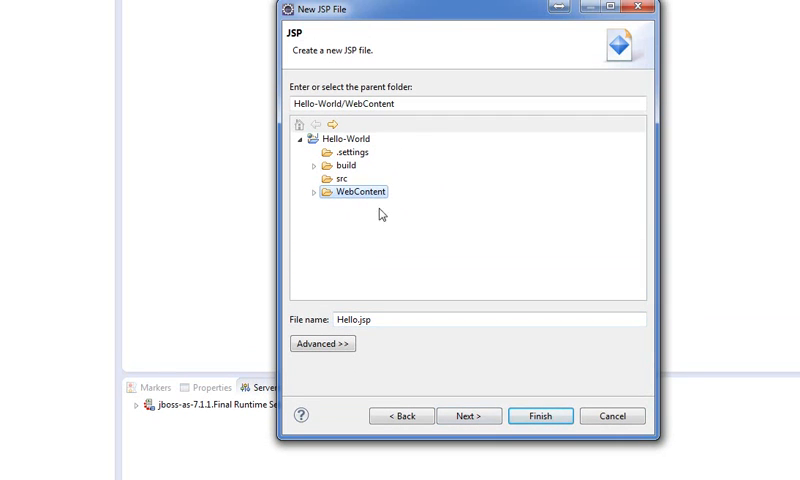
pyautogui.click(314, 192)
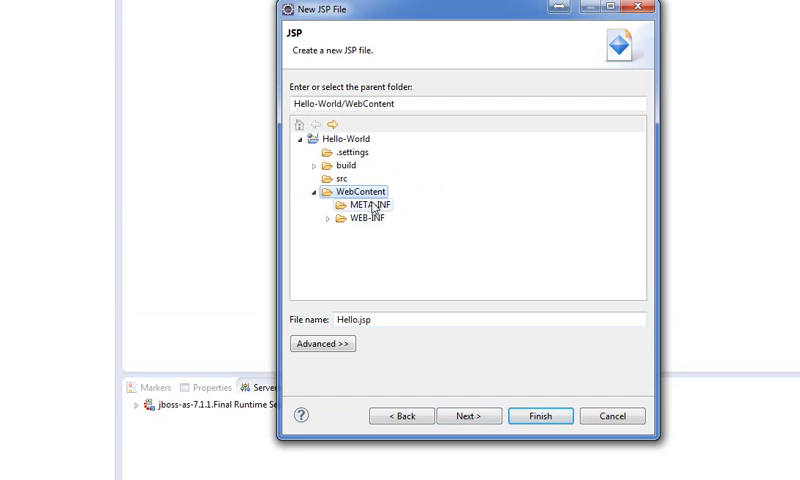
pyautogui.click(314, 192)
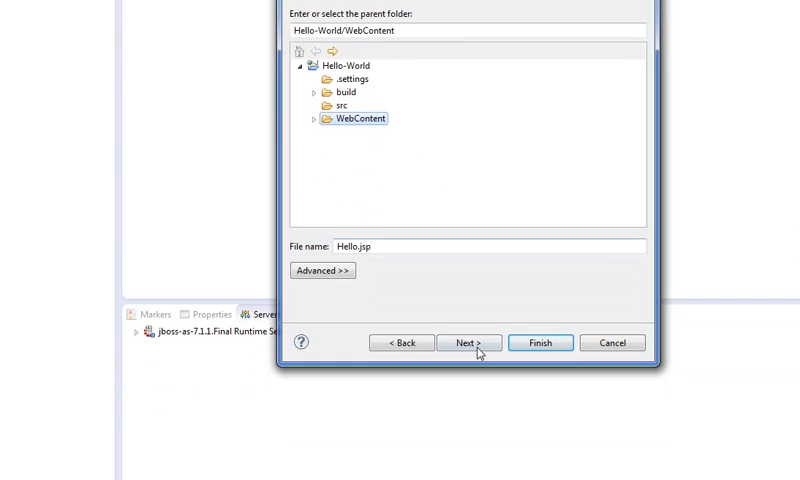
# Advance to the template page and choose New JSP File (xhtml).
pyautogui.click(478, 349)
pyautogui.click(345, 207)
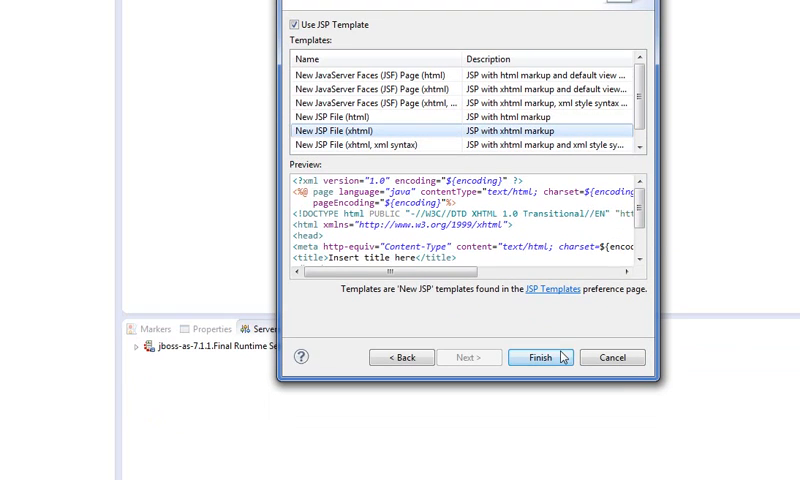
# Finish the wizard so Hello.jsp is created and opened in the editor.
pyautogui.click(540, 358)
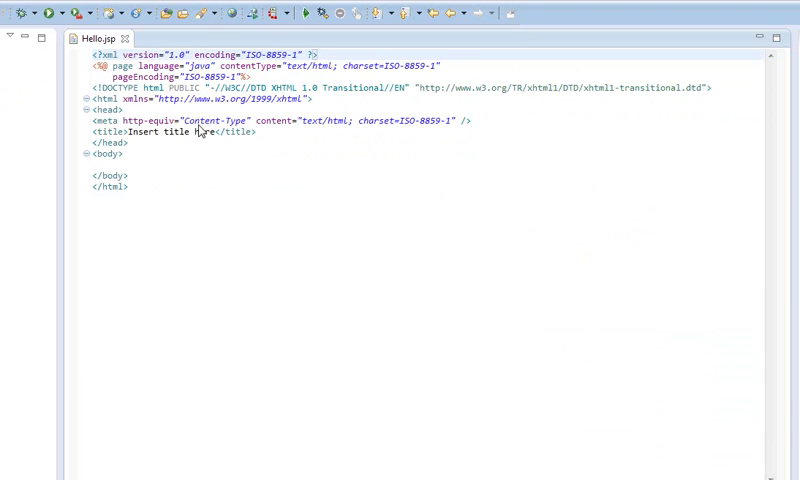
# Replace the 'Insert title here' title with Hello World and add blank lines inside <body>.
pyautogui.moveTo(217, 131); pyautogui.dragTo(128, 133)
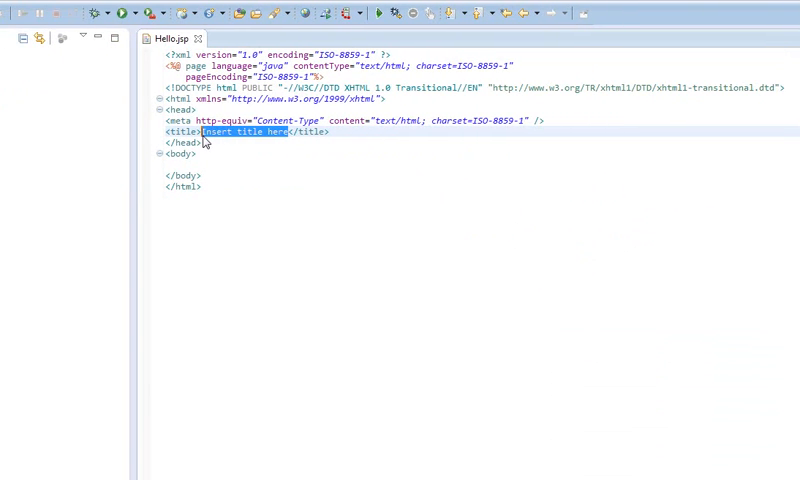
pyautogui.write('Hello Wo')
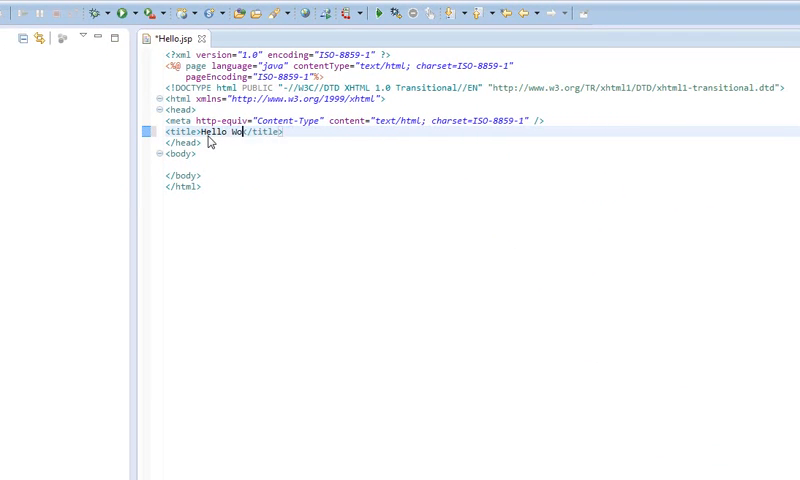
pyautogui.write('rld')
pyautogui.click(357, 170)
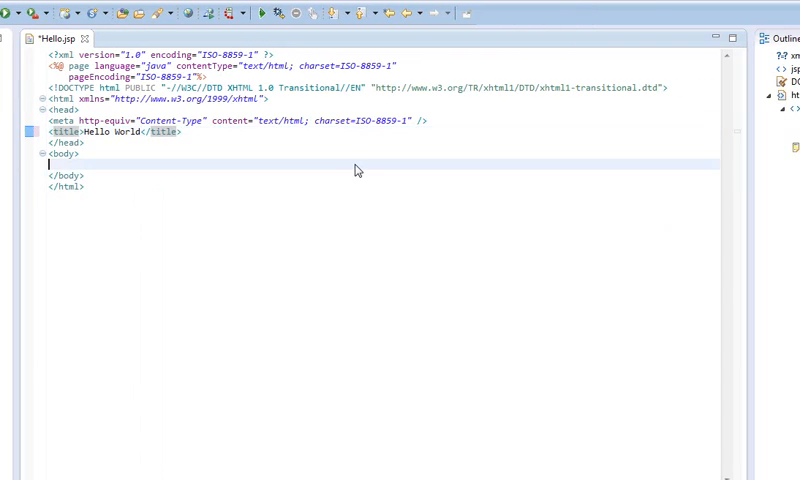
pyautogui.press('Return')
pyautogui.press('Return')
pyautogui.press('Return')
pyautogui.press('Return')
pyautogui.press('Return')
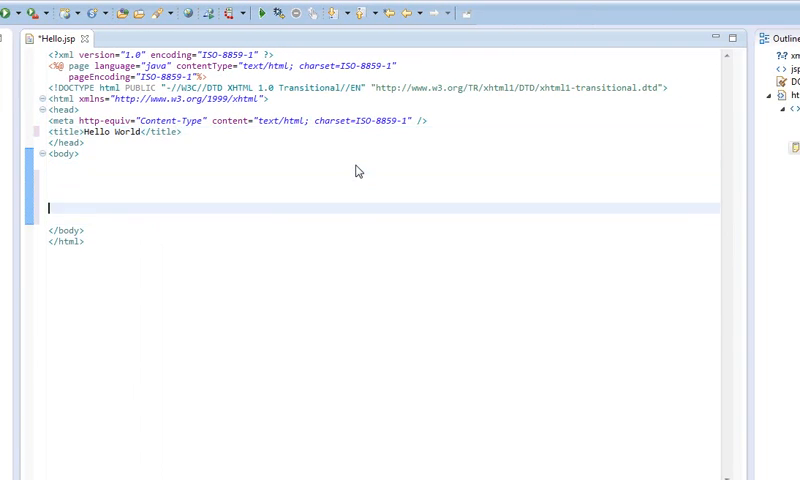
pyautogui.click(357, 170)
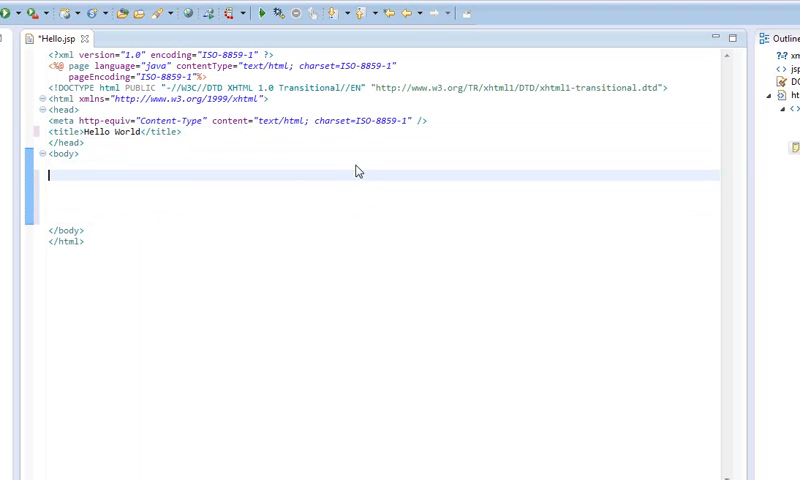
pyautogui.write('<%')
# Spread the <% %> scriptlet over separate lines with a blank line after the opening tag.
pyautogui.press('Return')
pyautogui.press('Return')
pyautogui.press('Up')
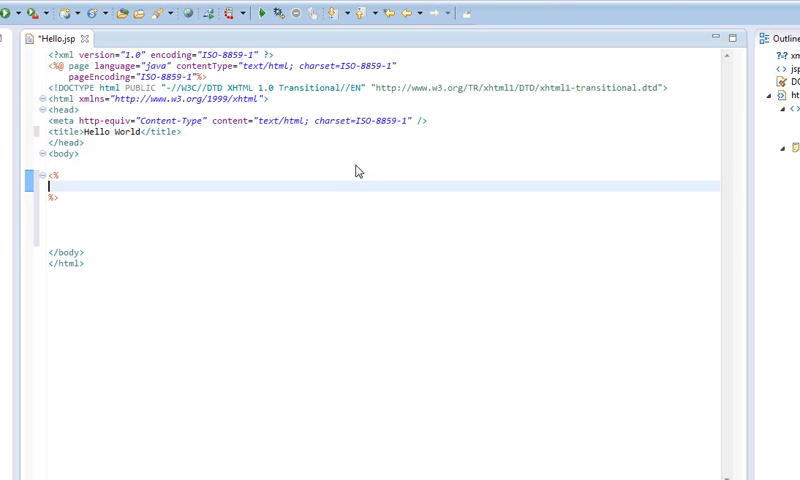
pyautogui.press('Return')
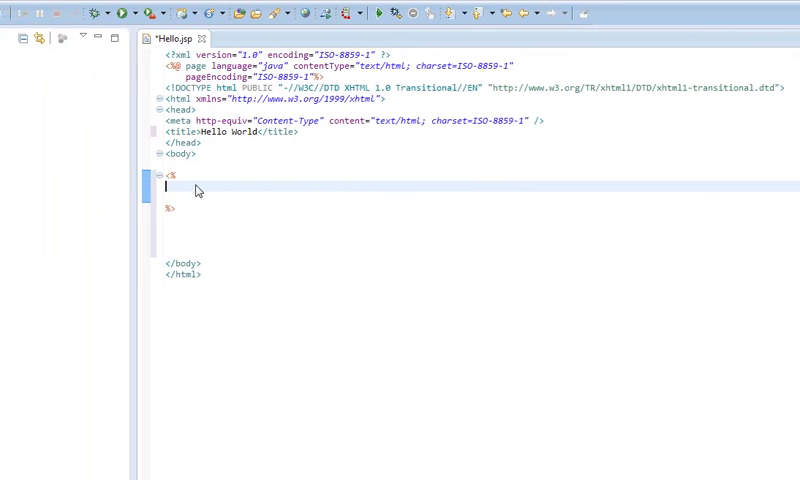
pyautogui.click(197, 178)
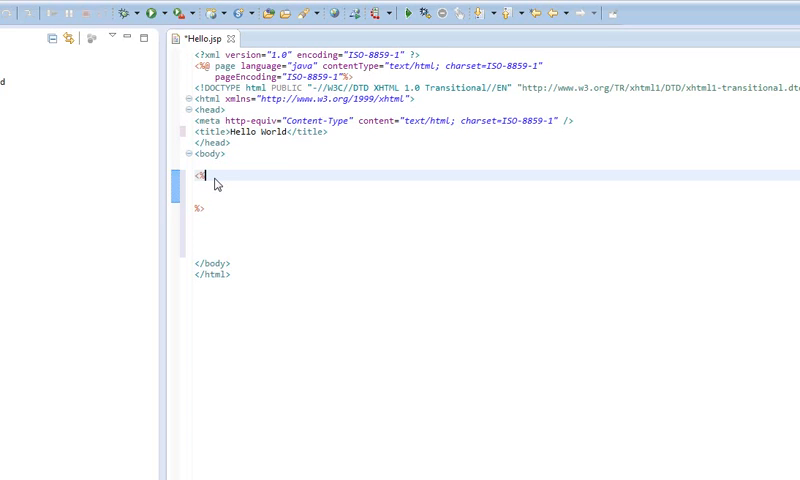
pyautogui.press('Return')
pyautogui.press('Return')
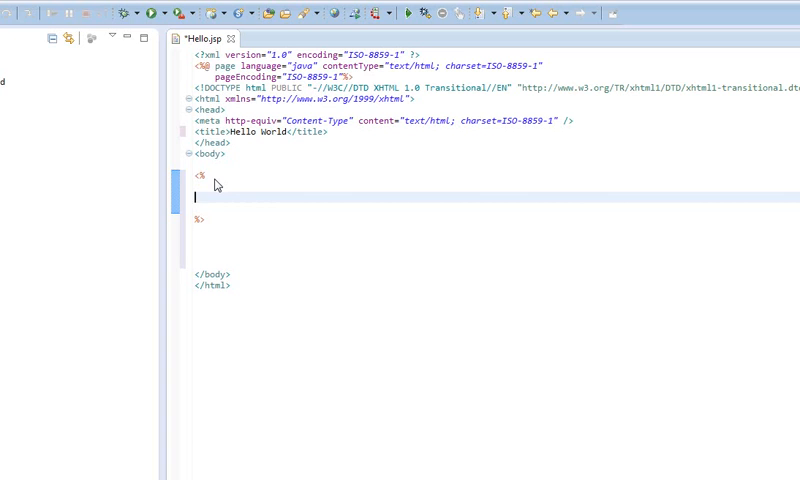
# Place the cursor on the blank line inside the scriptlet, ready for Java code.
pyautogui.click(262, 176)
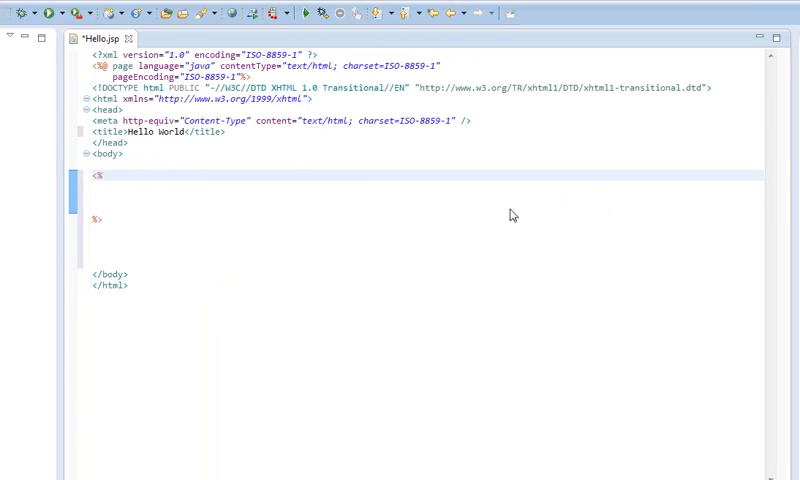
pyautogui.click(451, 200)
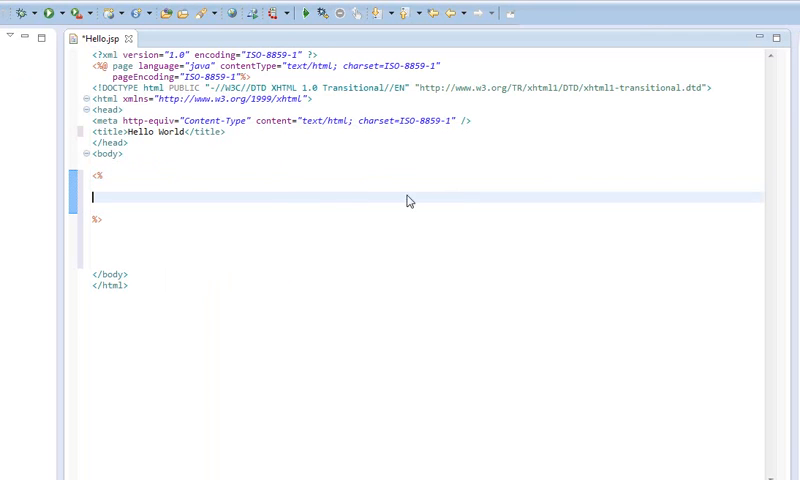
pyautogui.click(284, 180)
pyautogui.click(275, 200)
pyautogui.write('String ')
pyautogui.write('hel')
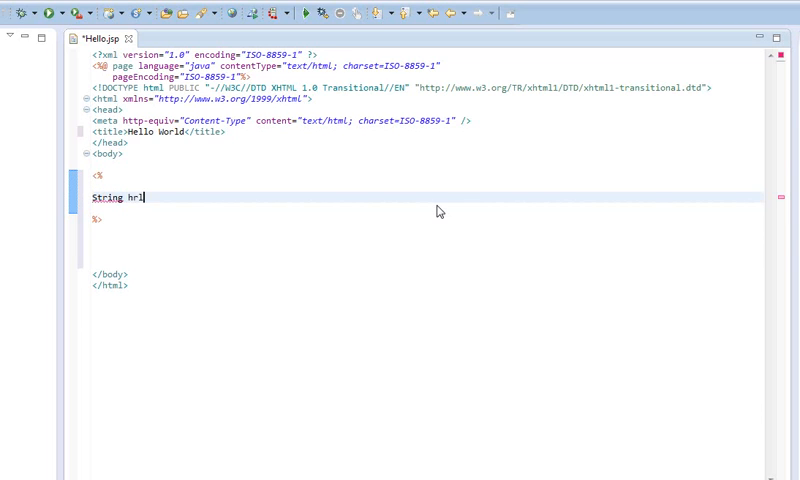
pyautogui.write('lo')
pyautogui.write(' = "Hello ')
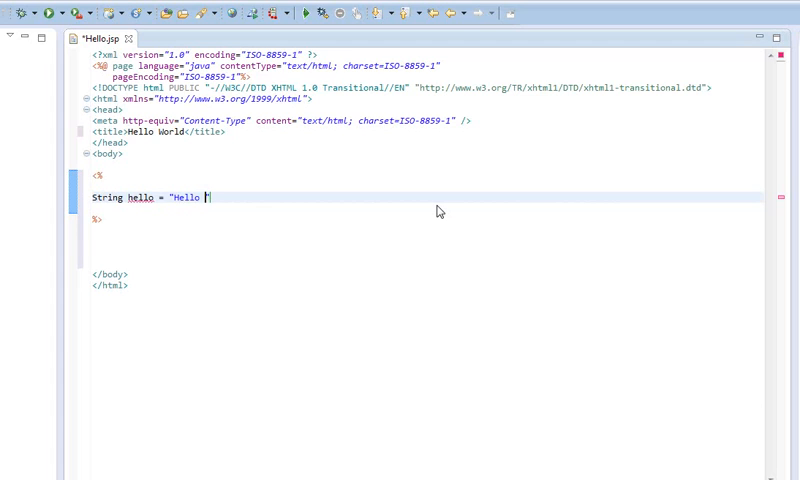
pyautogui.write('World";')
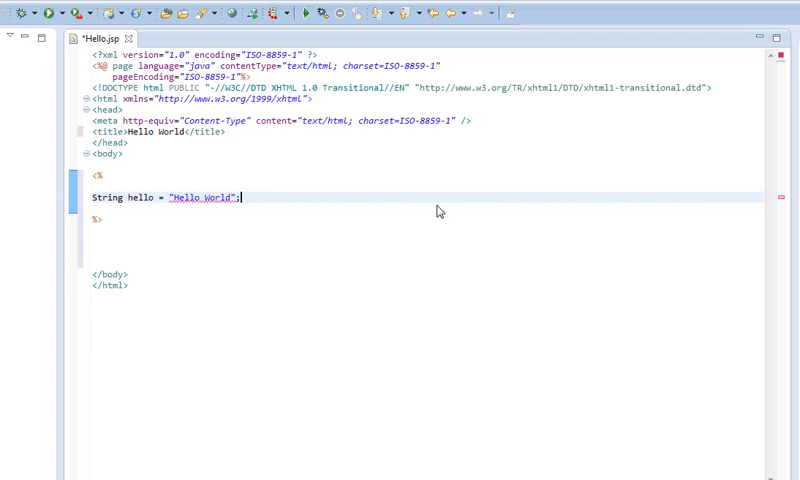
# Declare String hello = "Hello World"; and add a line below %> for the page text.
pyautogui.press('Return')
pyautogui.press('Down')
pyautogui.press('Return')
pyautogui.press('Down')
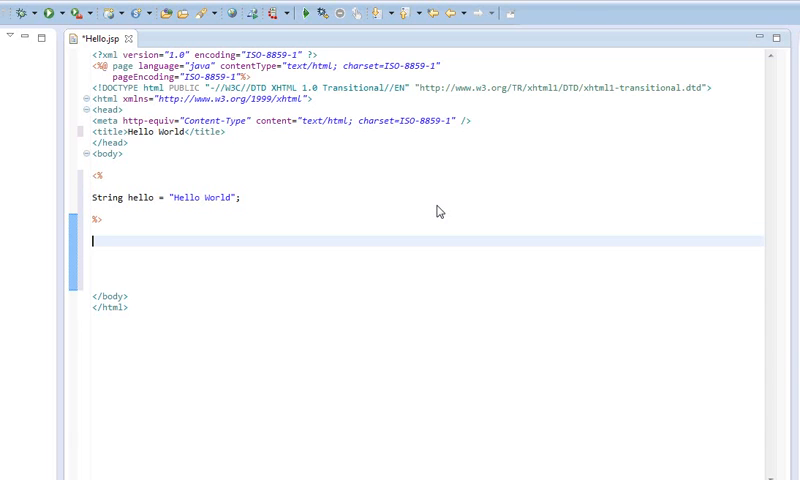
pyautogui.write('I came here to say:')
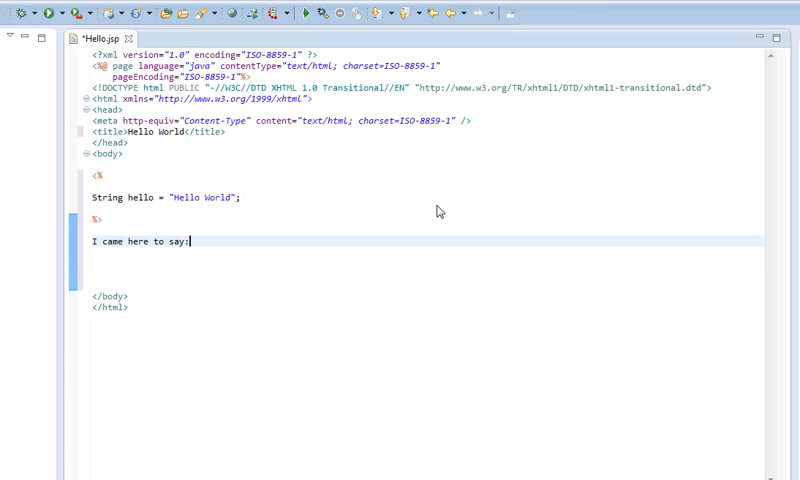
# Add 'I came here to say: <% out.println(hello); %>', tidy blank lines, and run the page.
pyautogui.press('Return')
pyautogui.press('BackSpace')
pyautogui.press('Delete')
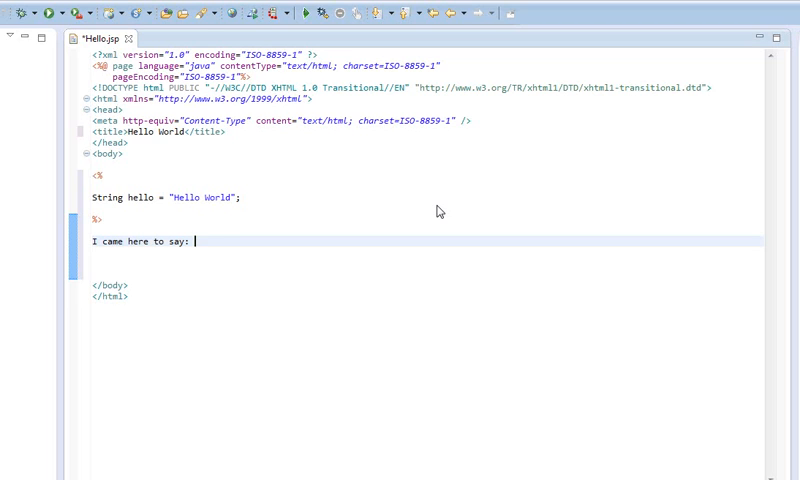
pyautogui.write('<%')
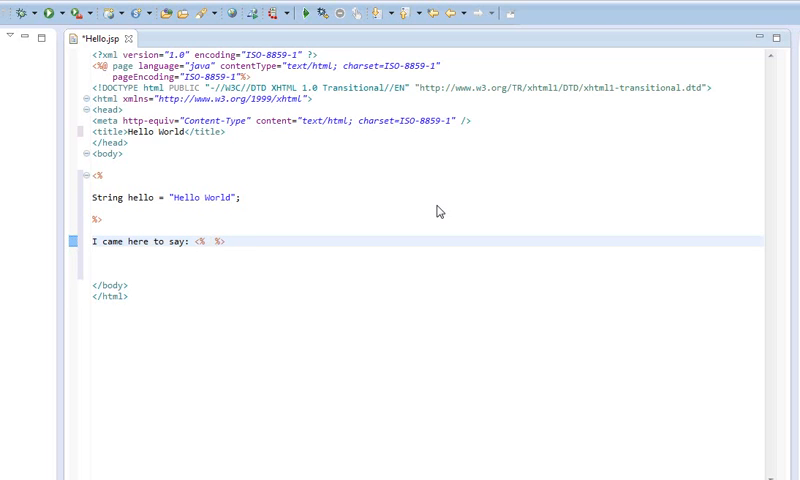
pyautogui.write(' out.println')
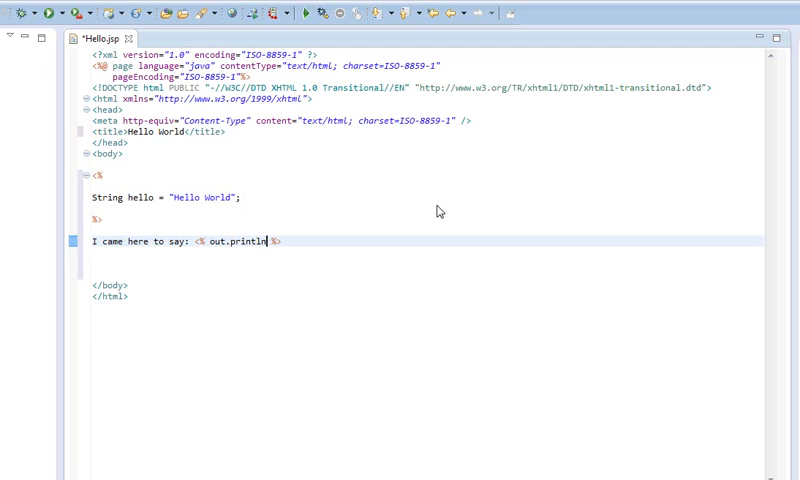
pyautogui.write('(h')
pyautogui.write('ello)')
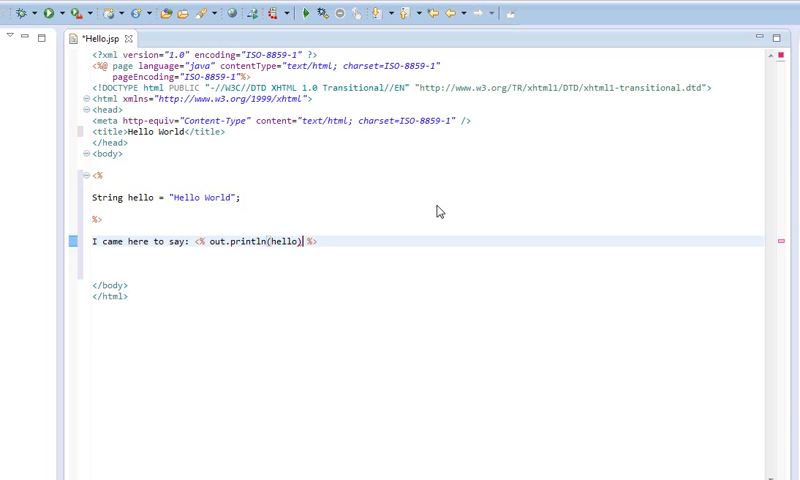
pyautogui.write(';')
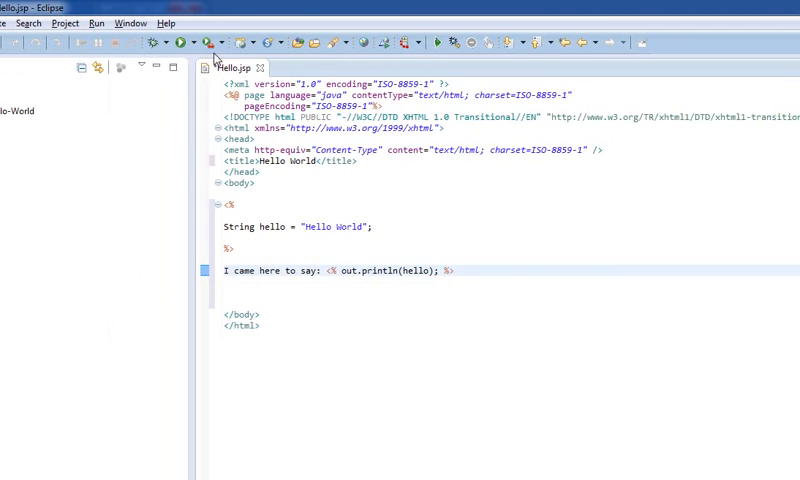
pyautogui.click(207, 42)
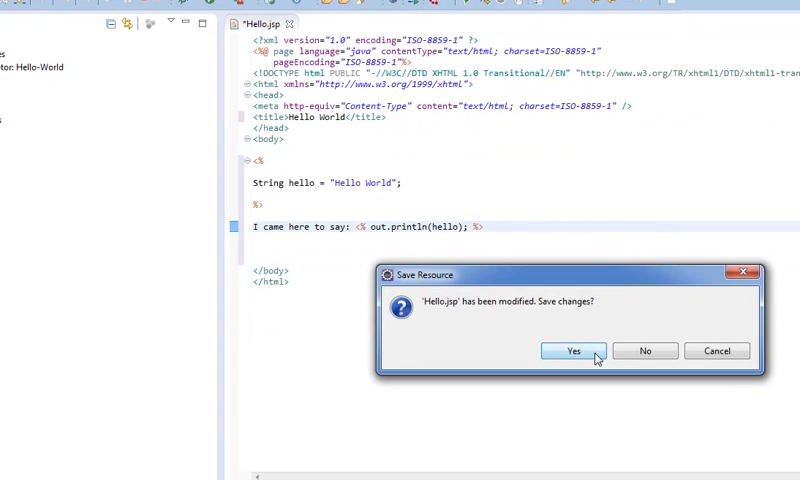
# Save Hello.jsp and choose the jboss-as-7.1.1.Final Runtime Server to run on.
pyautogui.click(574, 351)
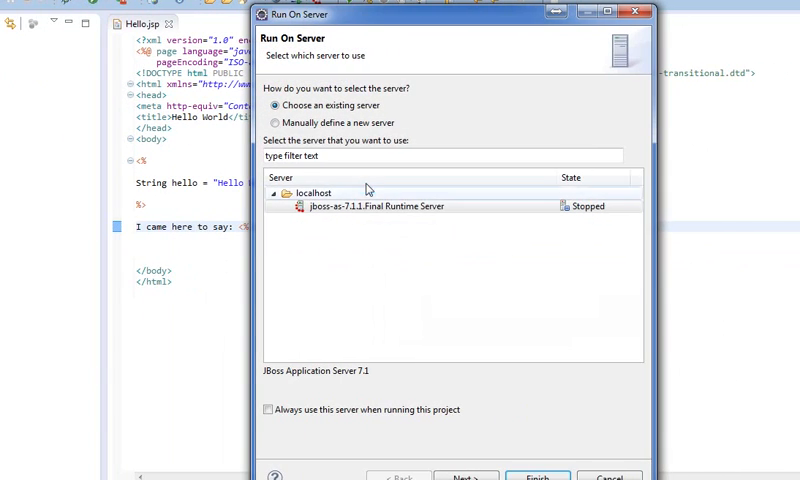
pyautogui.click(367, 208)
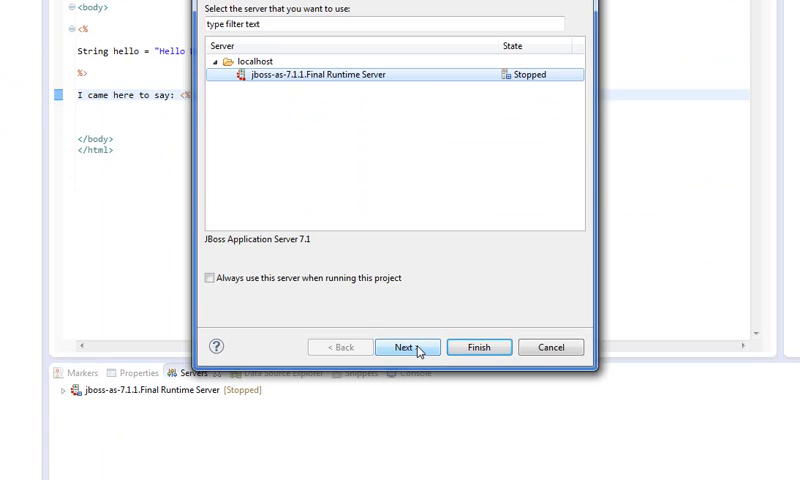
pyautogui.click(406, 347)
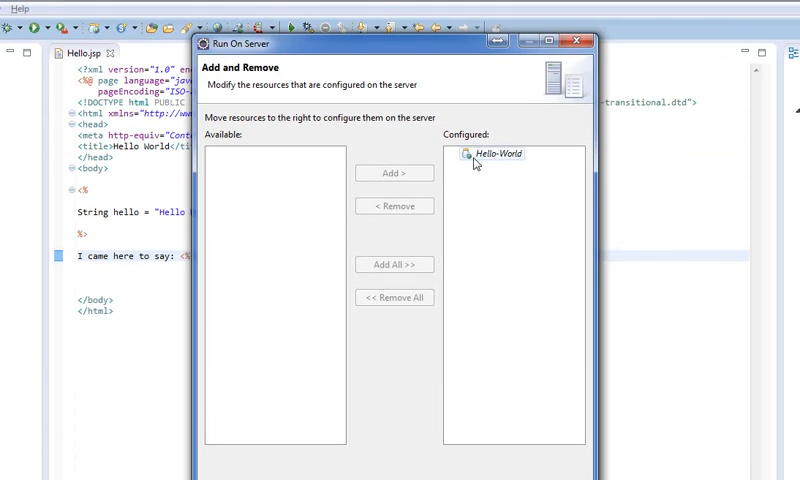
# Keep Hello-World under Configured, finish deploying it, and show the server console.
pyautogui.click(495, 124)
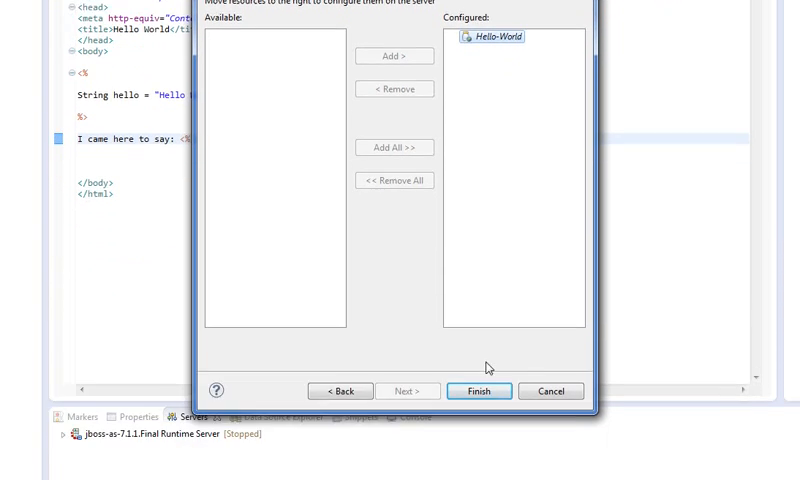
pyautogui.click(479, 391)
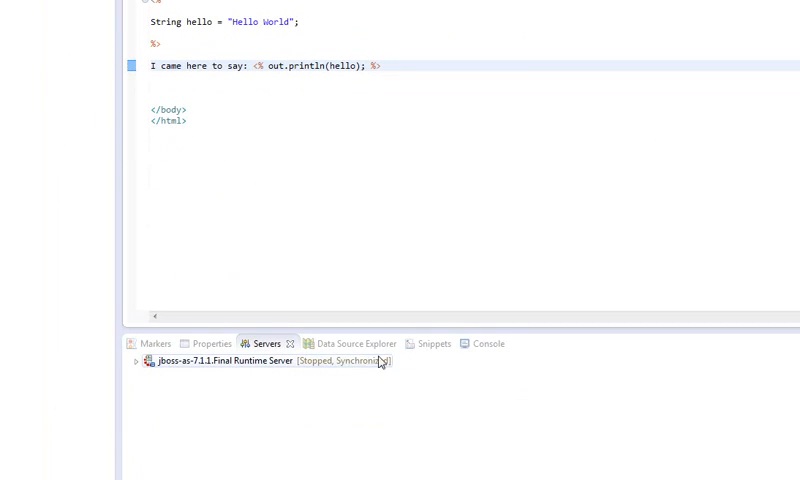
pyautogui.click(482, 344)
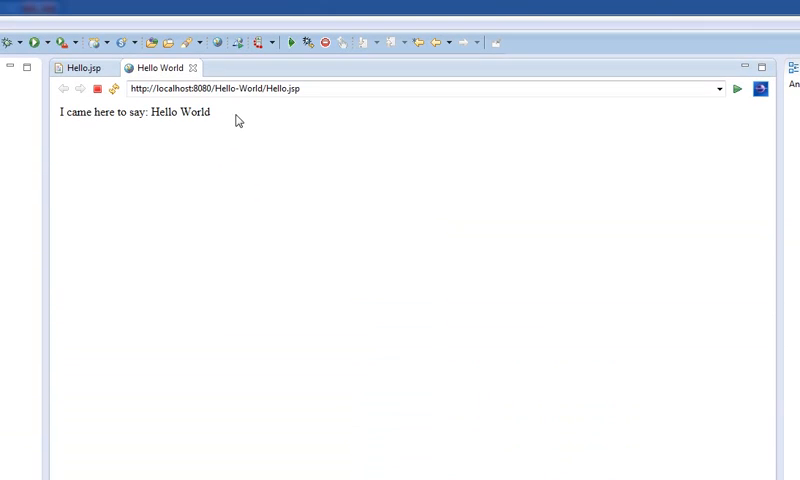
# Check the address localhost:8080/Hello-World/Hello.jsp in the browser tab, then select the Hello-World project.
pyautogui.click(295, 88)
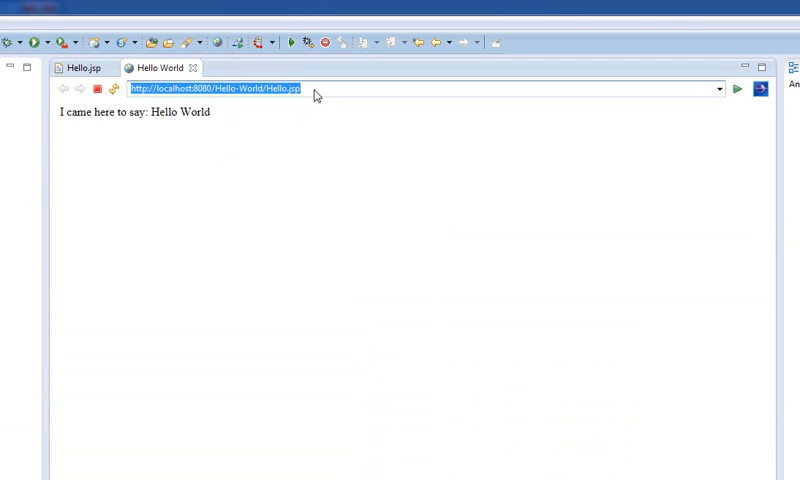
pyautogui.click(315, 94)
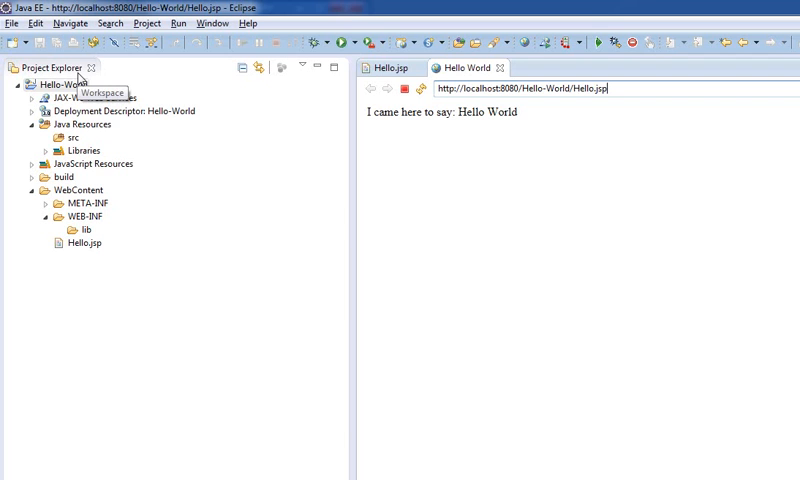
pyautogui.click(64, 85)
# Start a WAR file export for the Hello-World project and browse for a destination.
pyautogui.rightClick(76, 86)
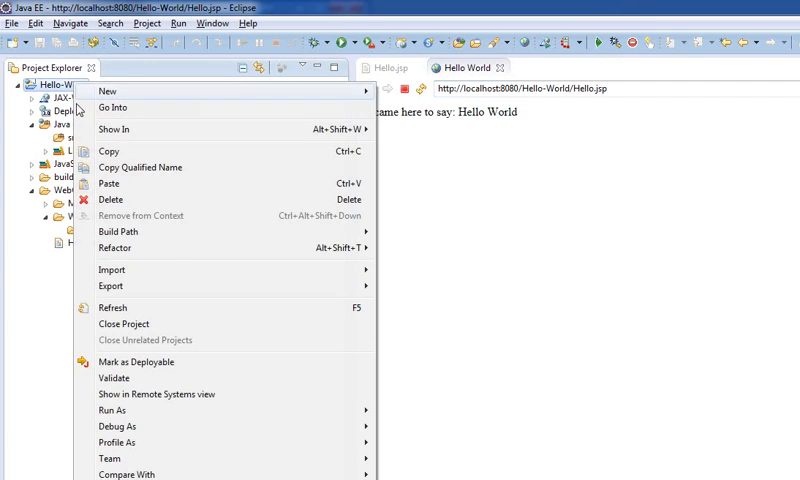
pyautogui.moveTo(111, 213)
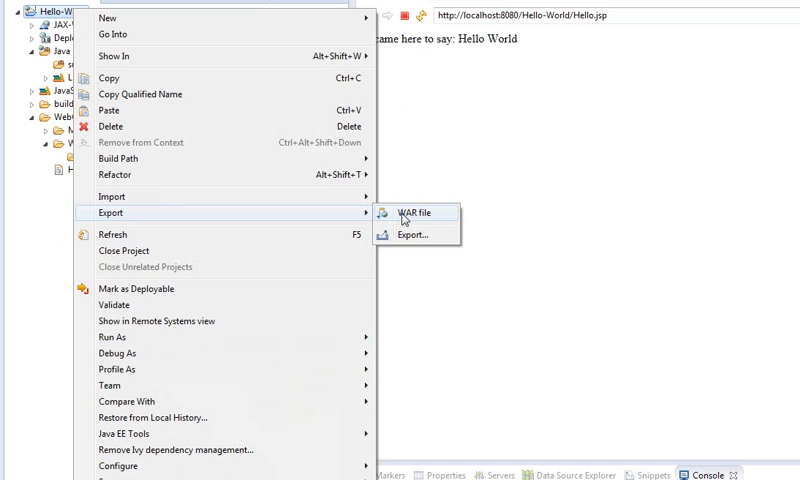
pyautogui.click(404, 218)
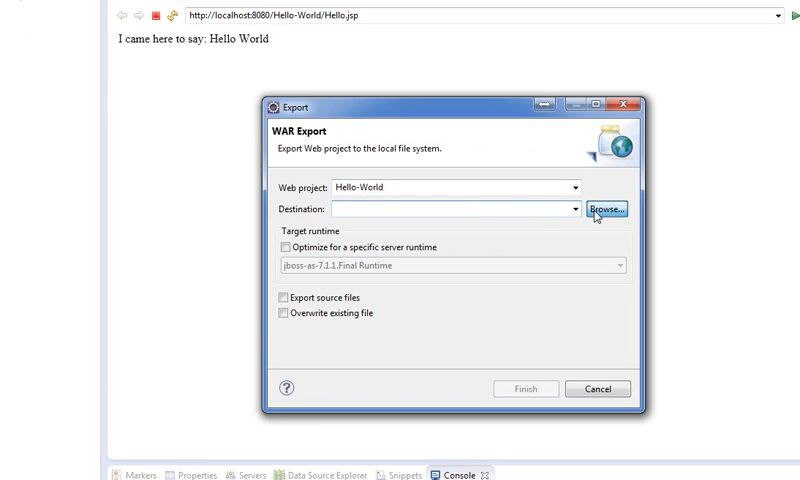
pyautogui.click(604, 209)
# Set the destination to Hello-World.war inside EclipseProjects > Hello-World.
pyautogui.doubleClick(446, 260)
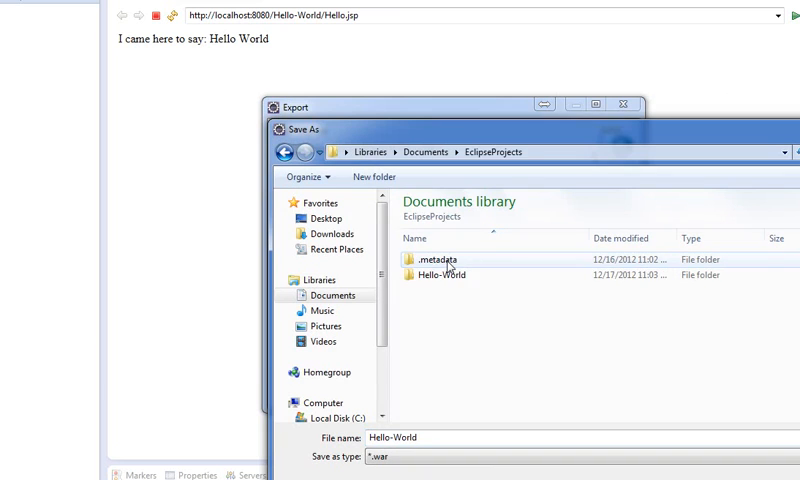
pyautogui.doubleClick(441, 275)
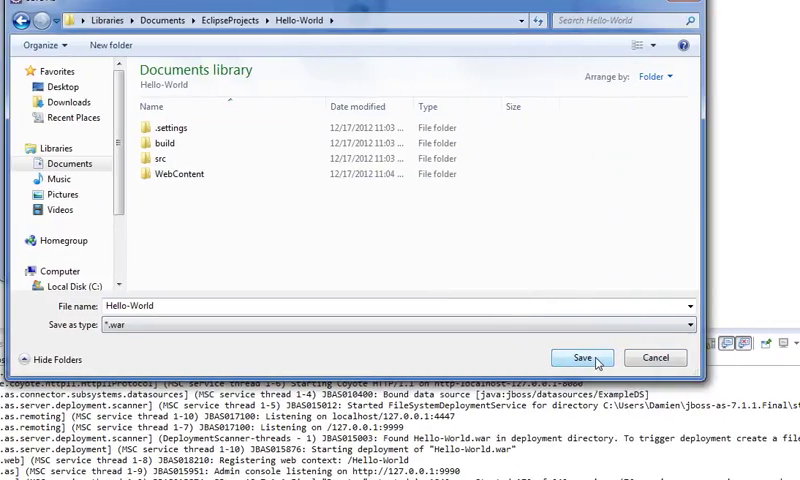
pyautogui.click(757, 401)
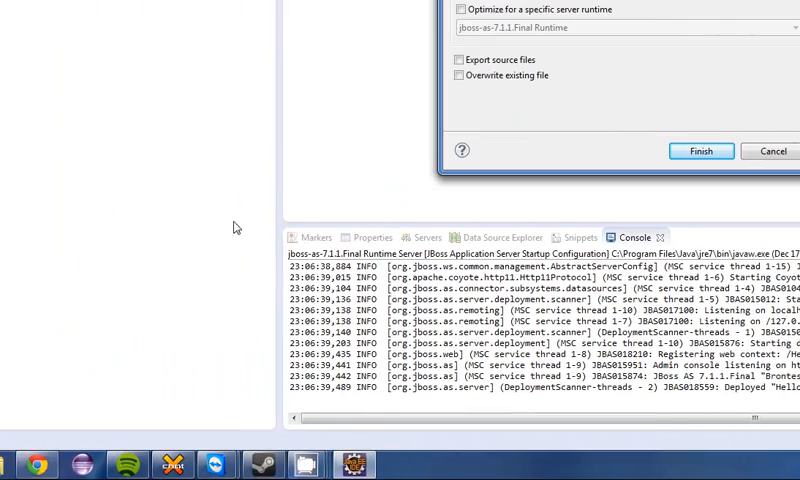
# Look inside Documents > EclipseProjects > Hello-World in Windows Explorer, then close it.
pyautogui.click(66, 464)
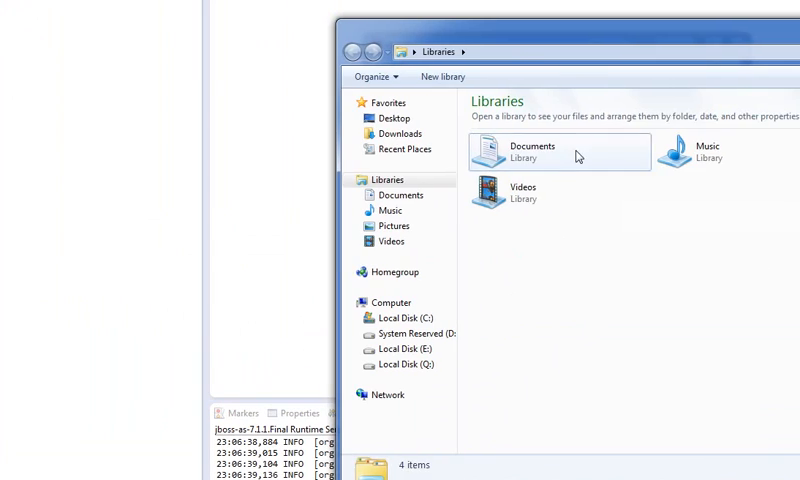
pyautogui.doubleClick(527, 148)
pyautogui.doubleClick(500, 159)
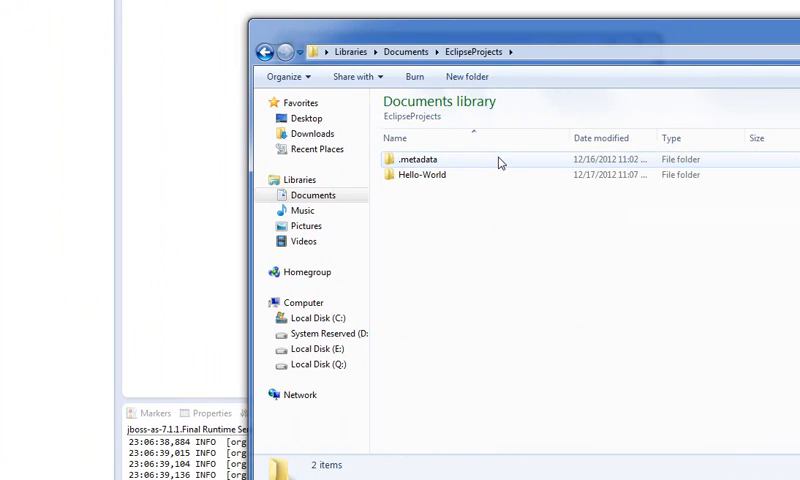
pyautogui.doubleClick(490, 177)
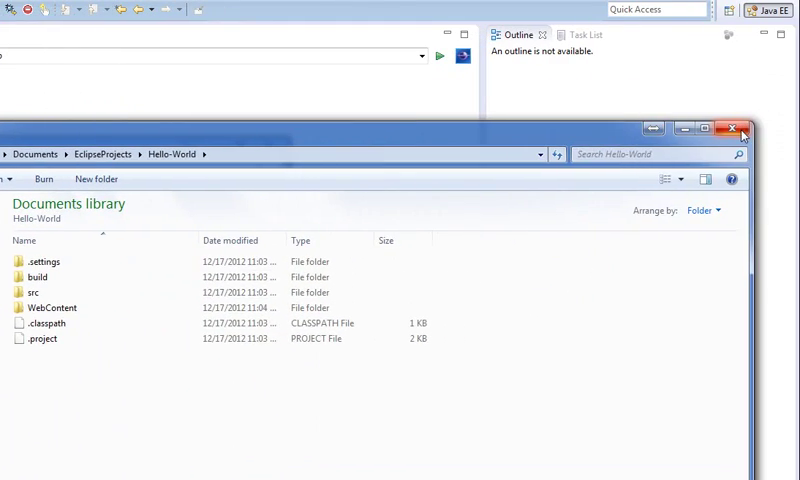
pyautogui.click(788, 84)
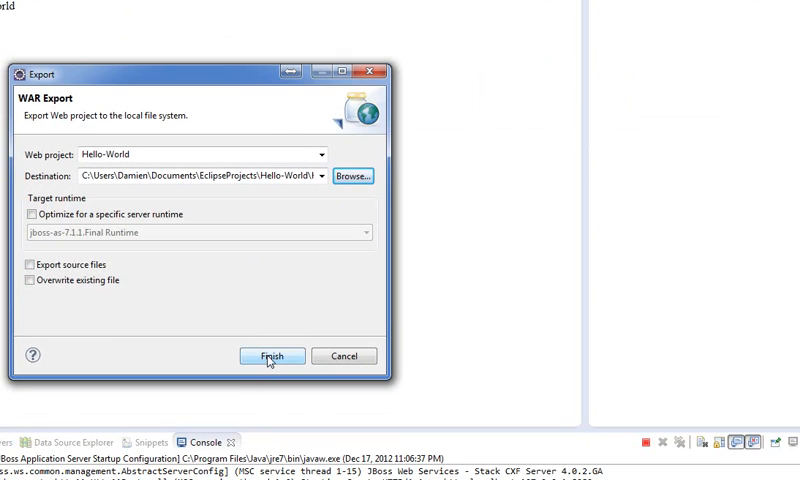
# Finish the WAR export so Hello-World.war is written and deployed.
pyautogui.click(272, 357)
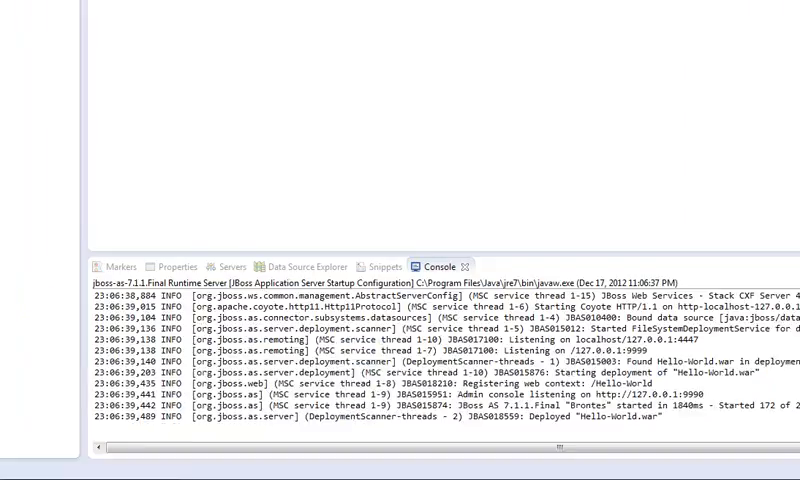
# Browse to EclipseProjects > Hello-World and select the new Hello-World.war.
pyautogui.doubleClick(505, 130)
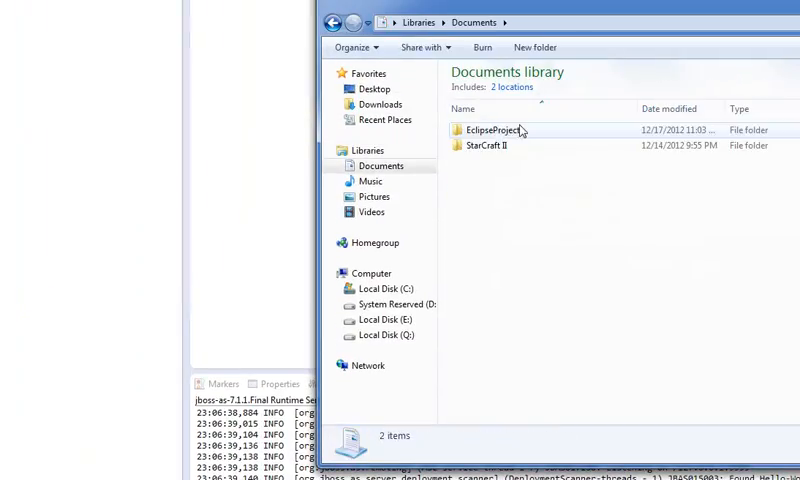
pyautogui.doubleClick(505, 145)
pyautogui.click(497, 222)
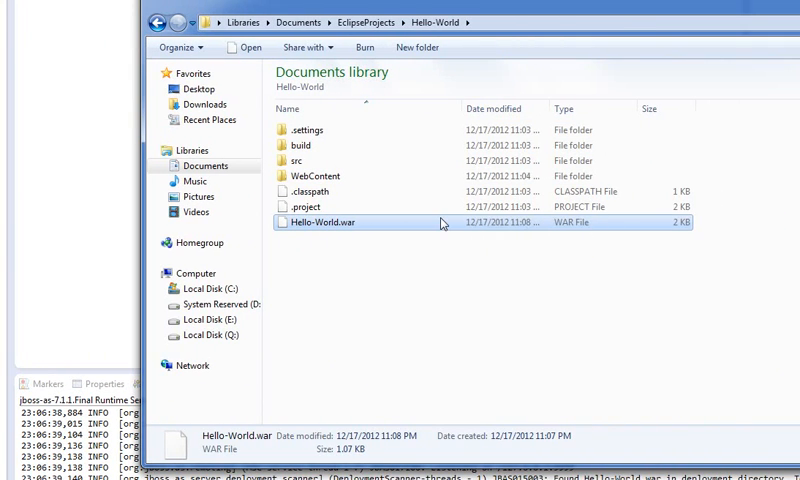
pyautogui.rightClick(442, 222)
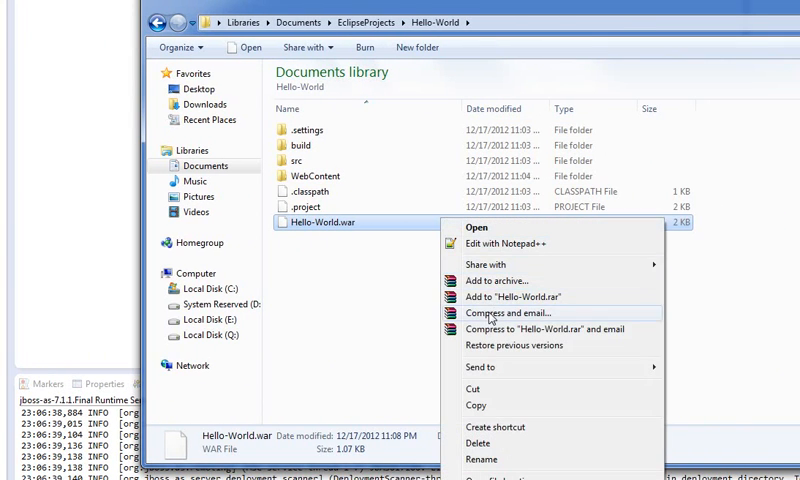
# Try opening Hello-World.war, cancel the Open with dialog, and close Explorer.
pyautogui.doubleClick(358, 230)
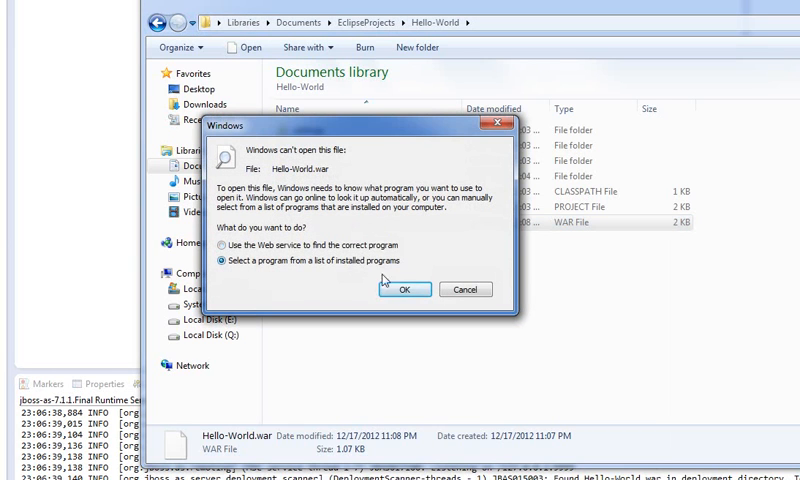
pyautogui.click(404, 289)
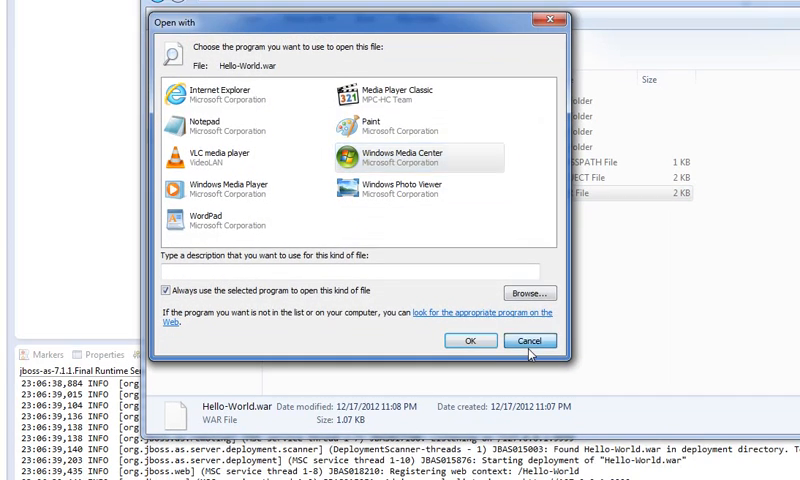
pyautogui.click(529, 370)
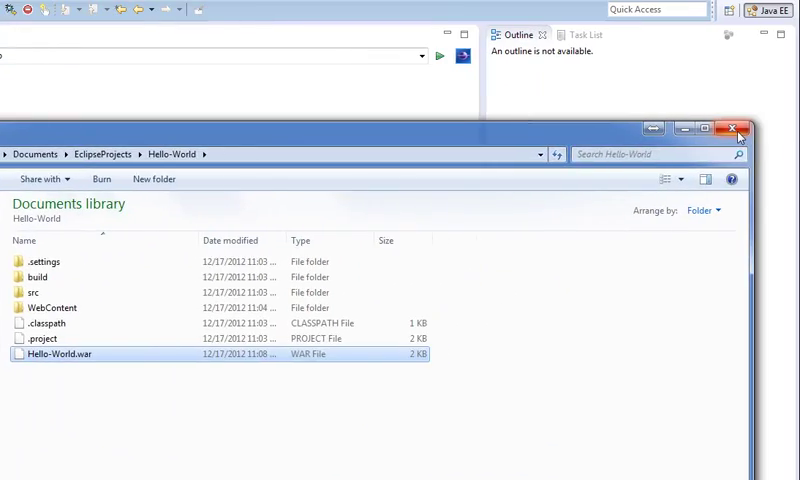
pyautogui.click(739, 133)
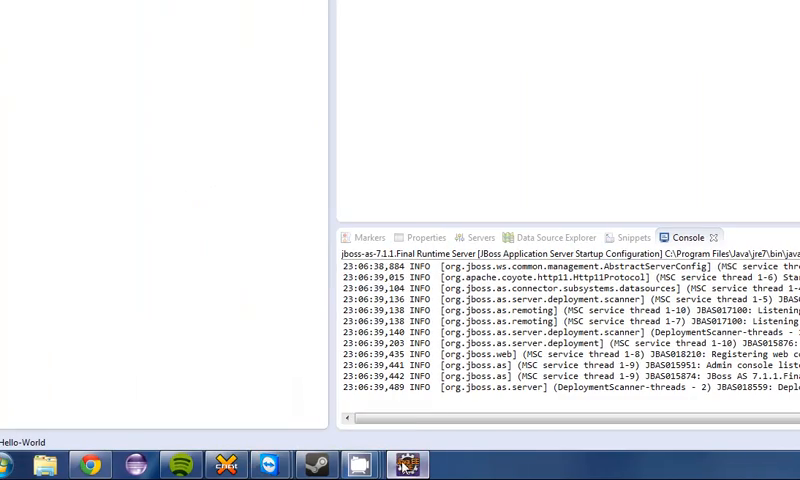
pyautogui.moveTo(407, 464)
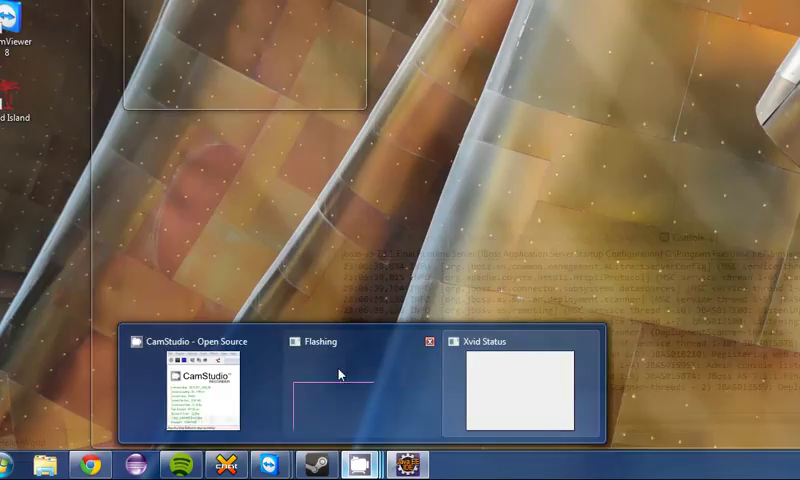
pyautogui.click(339, 374)
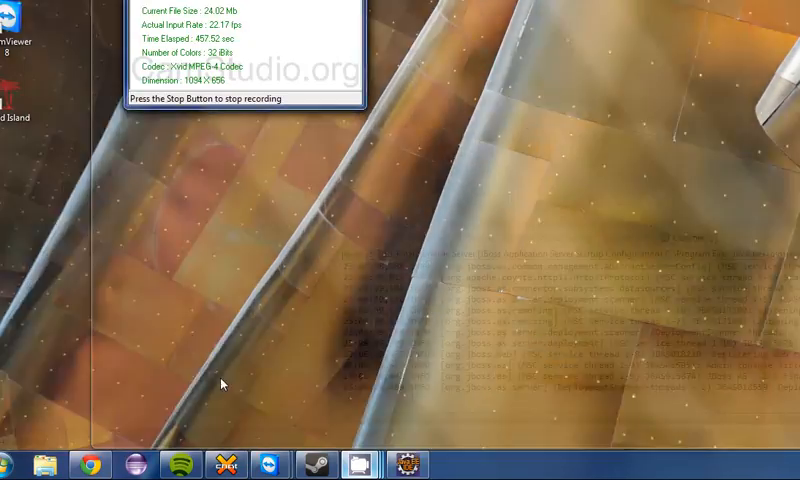